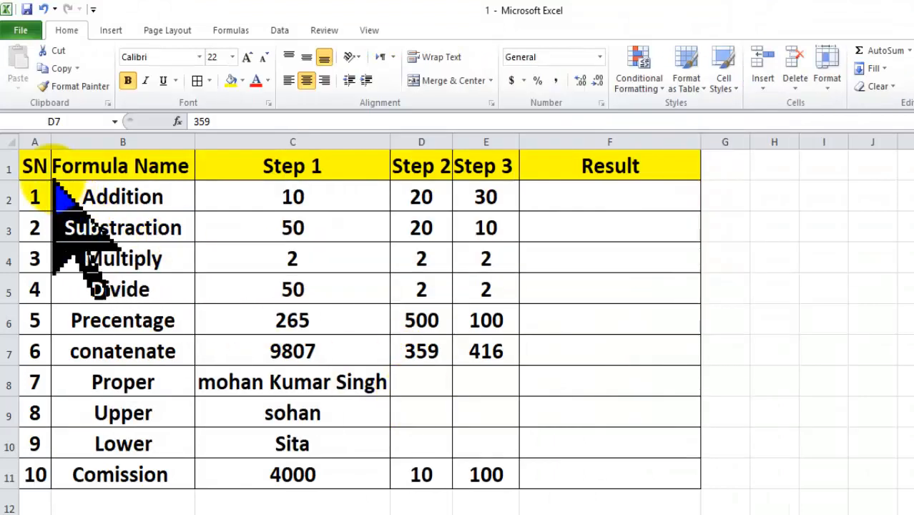
Review the table's column headings and the values in the Addition row
{"action": "double_click", "coordinate": [34, 169]}
{"action": "left_click_drag", "start_coordinate": [34, 170], "coordinate": [37, 444]}
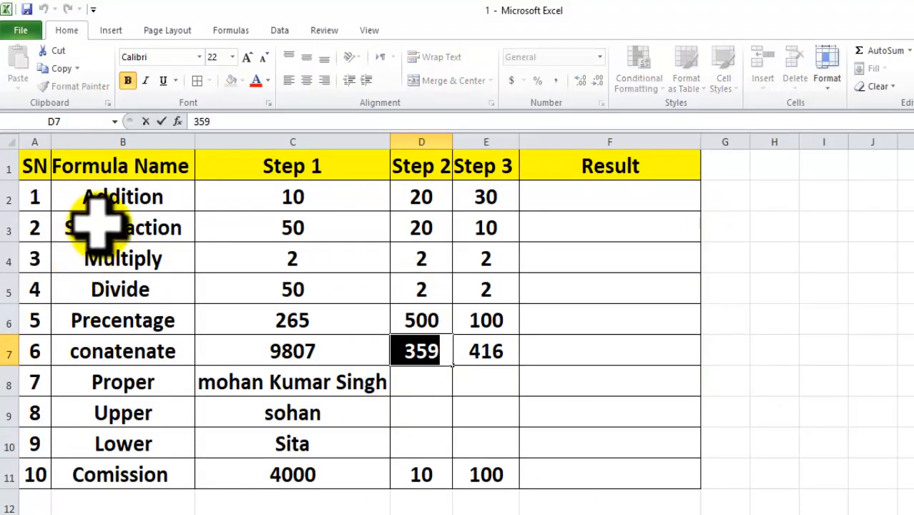
{"action": "key", "text": "Escape"}
{"action": "left_click", "coordinate": [103, 169]}
{"action": "left_click", "coordinate": [250, 168]}
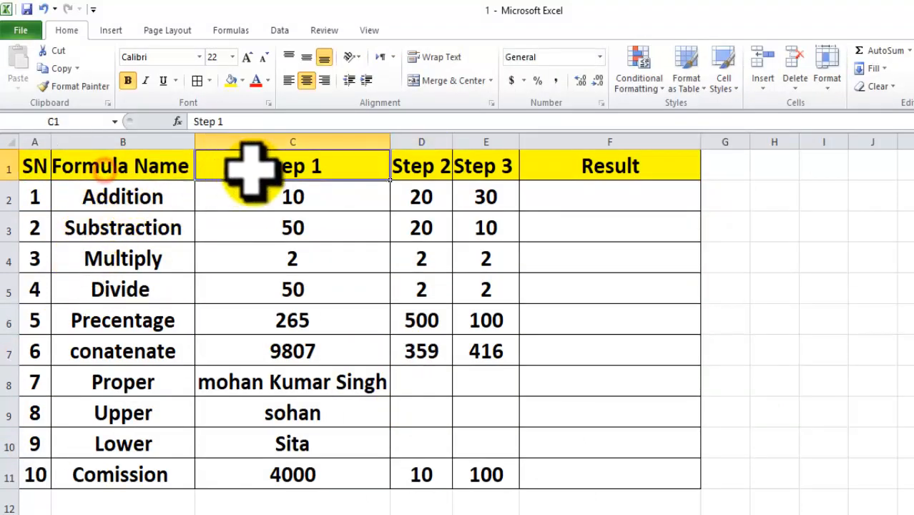
{"action": "left_click", "coordinate": [486, 166]}
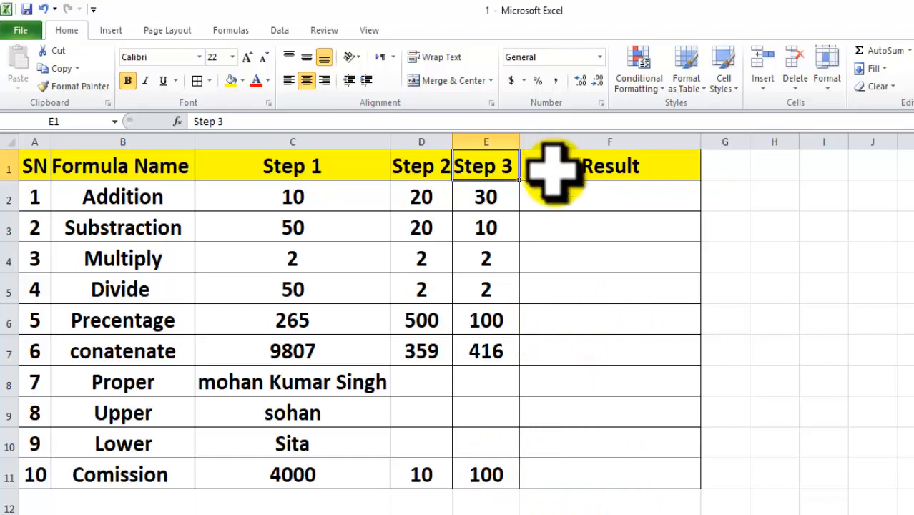
{"action": "left_click", "coordinate": [568, 201]}
{"action": "left_click_drag", "start_coordinate": [90, 197], "coordinate": [606, 204]}
{"action": "left_click", "coordinate": [607, 204]}
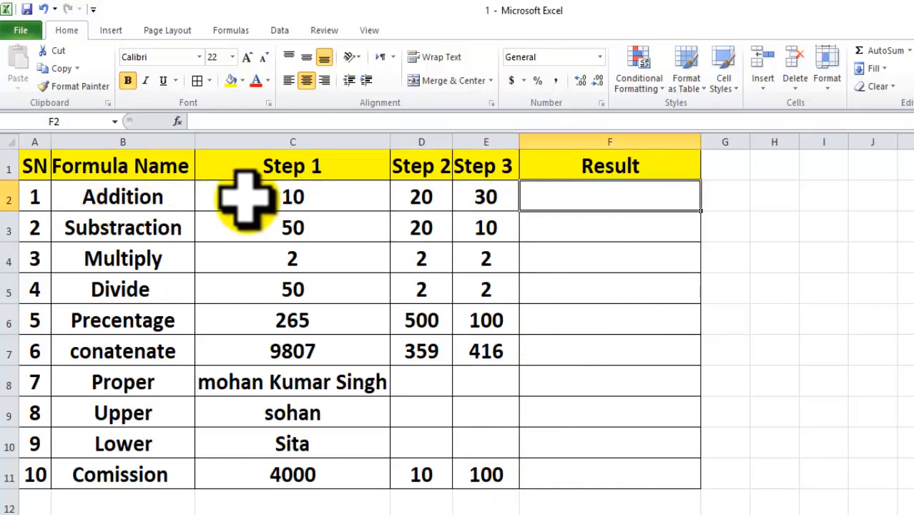
{"action": "left_click", "coordinate": [606, 194]}
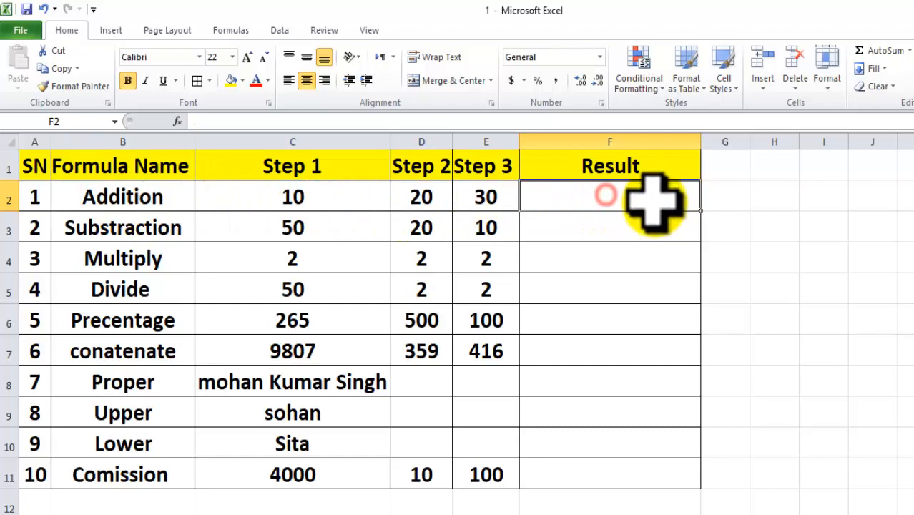
{"action": "left_click", "coordinate": [118, 194]}
{"action": "type", "text": "+"}
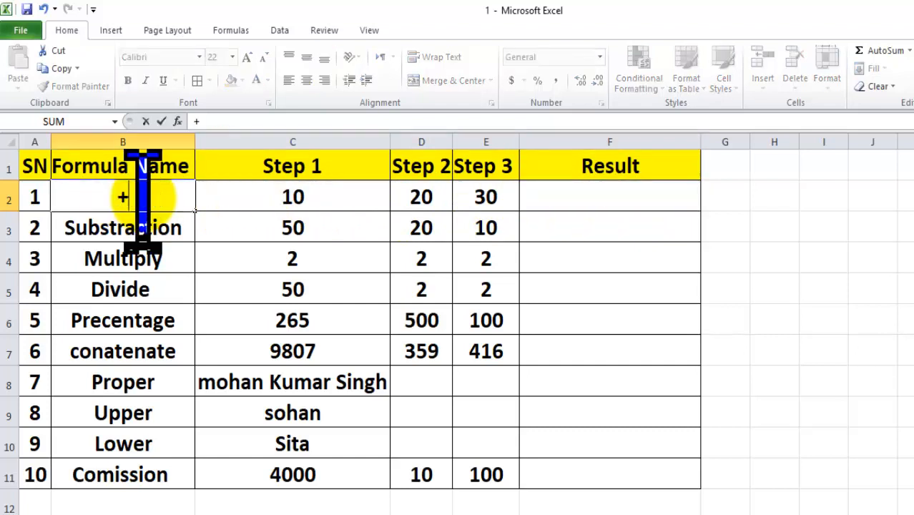
{"action": "key", "text": "Escape"}
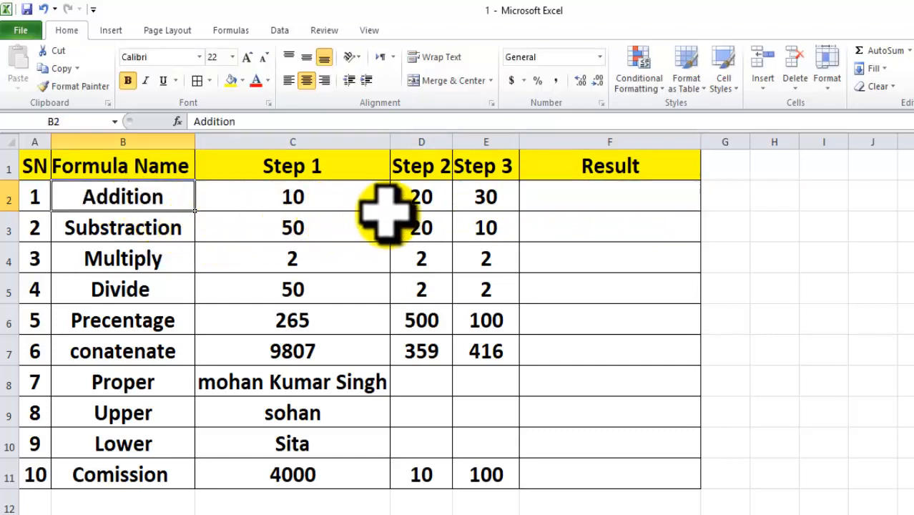
{"action": "left_click", "coordinate": [585, 195]}
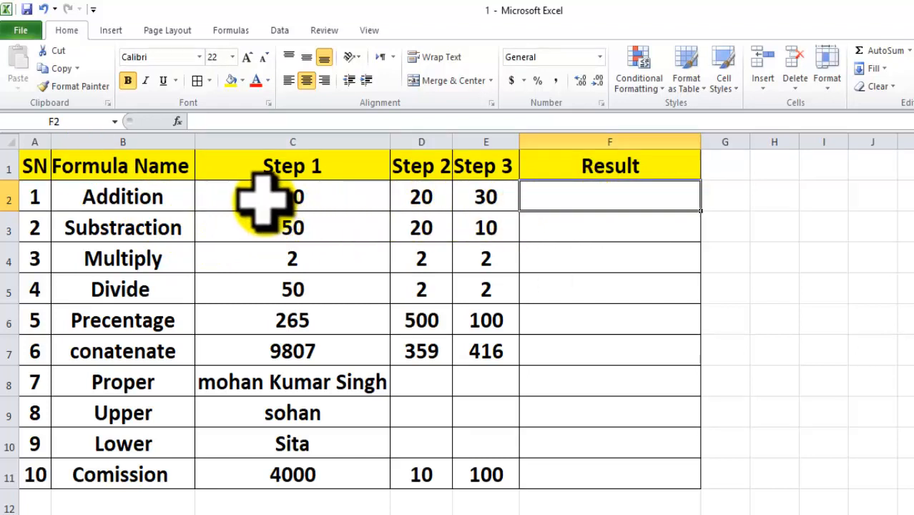
{"action": "left_click_drag", "start_coordinate": [249, 194], "coordinate": [569, 204]}
{"action": "left_click", "coordinate": [349, 224]}
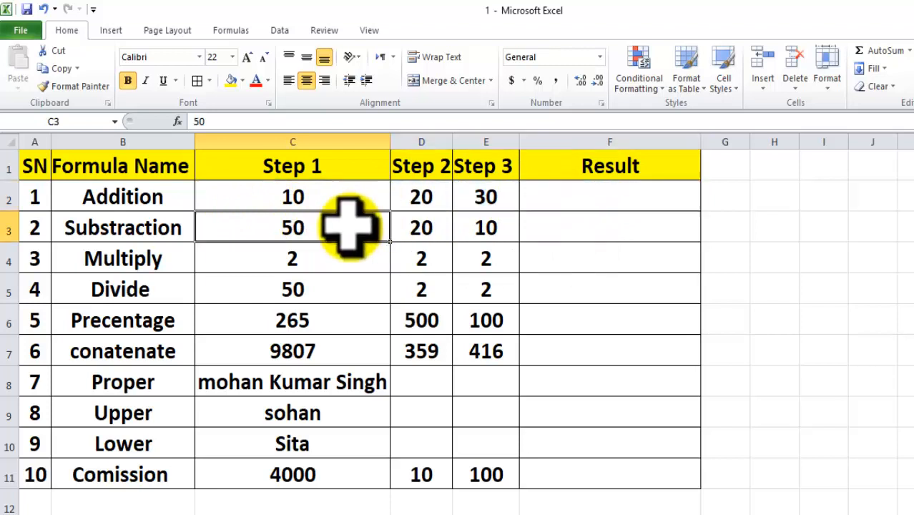
{"action": "left_click", "coordinate": [246, 194]}
{"action": "left_click_drag", "start_coordinate": [414, 203], "coordinate": [591, 194]}
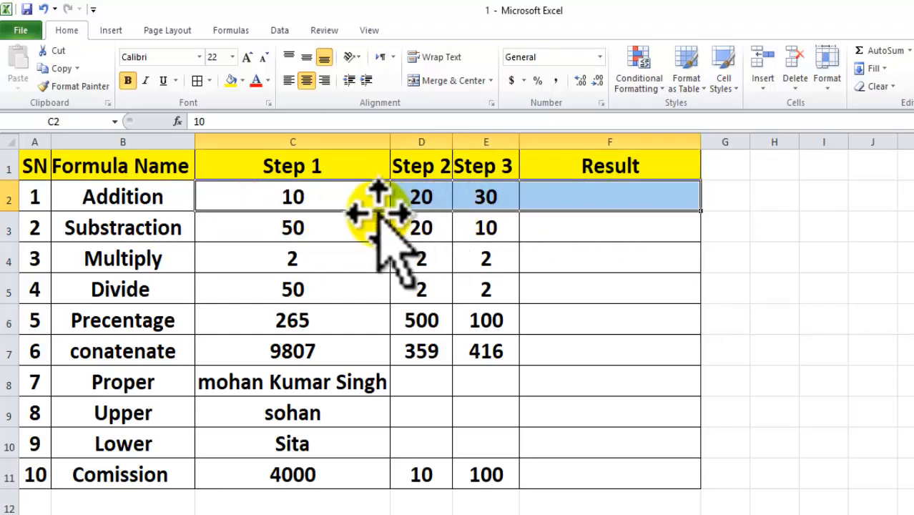
{"action": "left_click", "coordinate": [249, 194]}
{"action": "left_click_drag", "start_coordinate": [249, 193], "coordinate": [582, 194]}
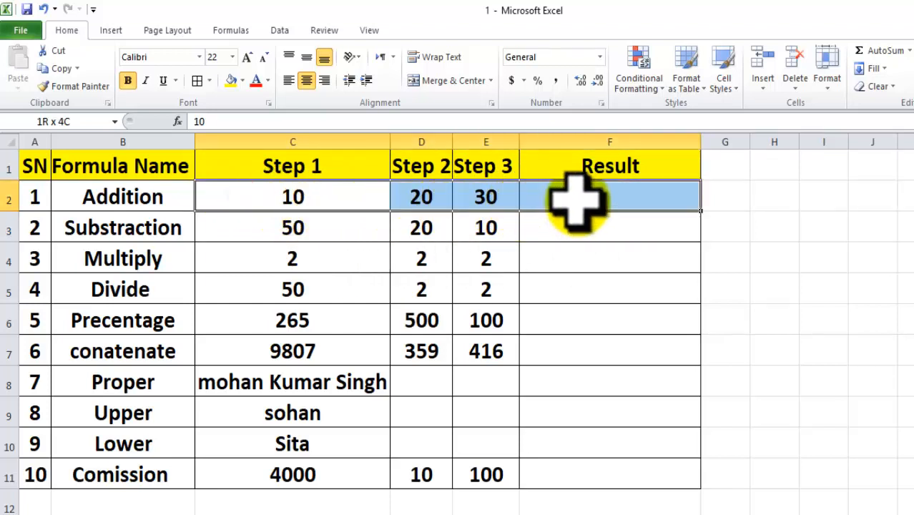
Calculate the Addition row's result in F2 with =SUM(C2,D2,E2) and check the cells it adds
{"action": "left_click", "coordinate": [555, 192]}
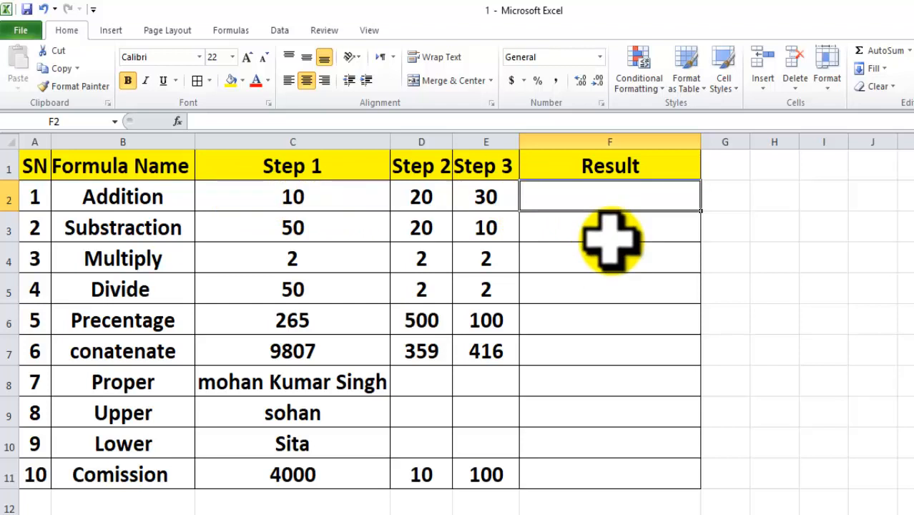
{"action": "type", "text": "=sum("}
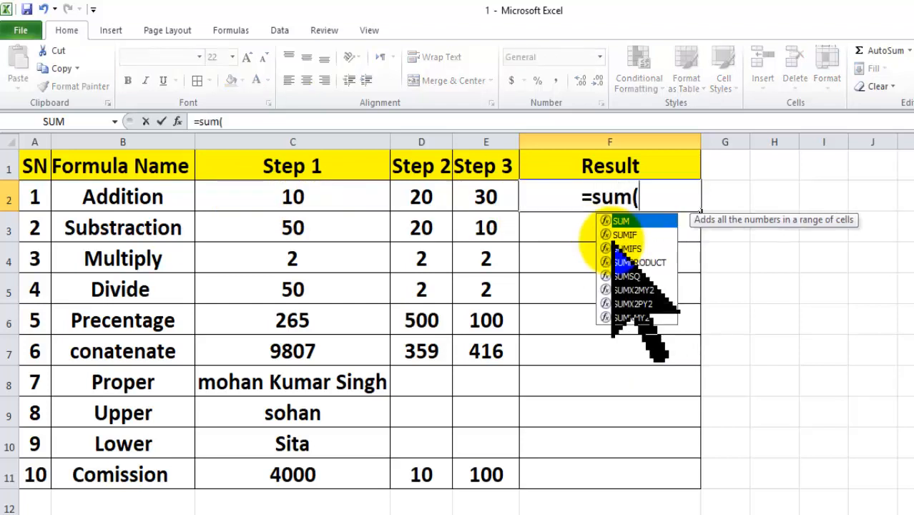
{"action": "left_click", "coordinate": [266, 199]}
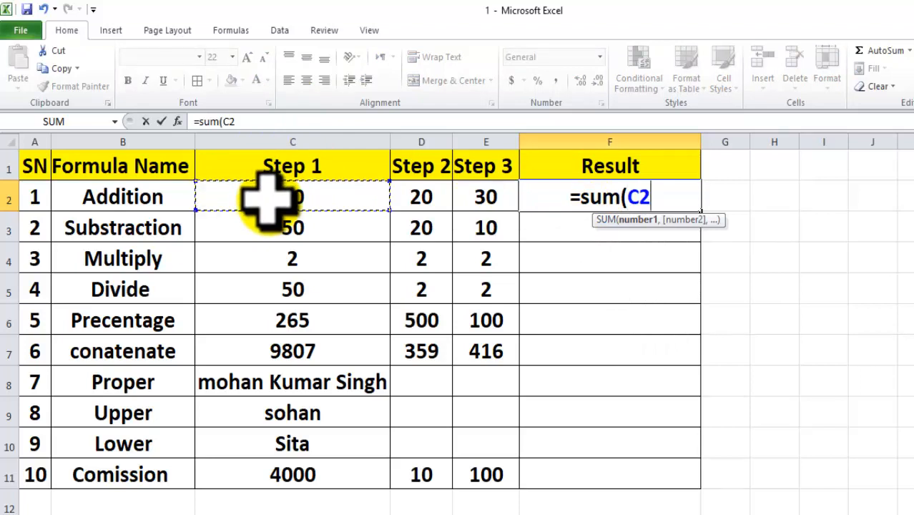
{"action": "type", "text": ",D2"}
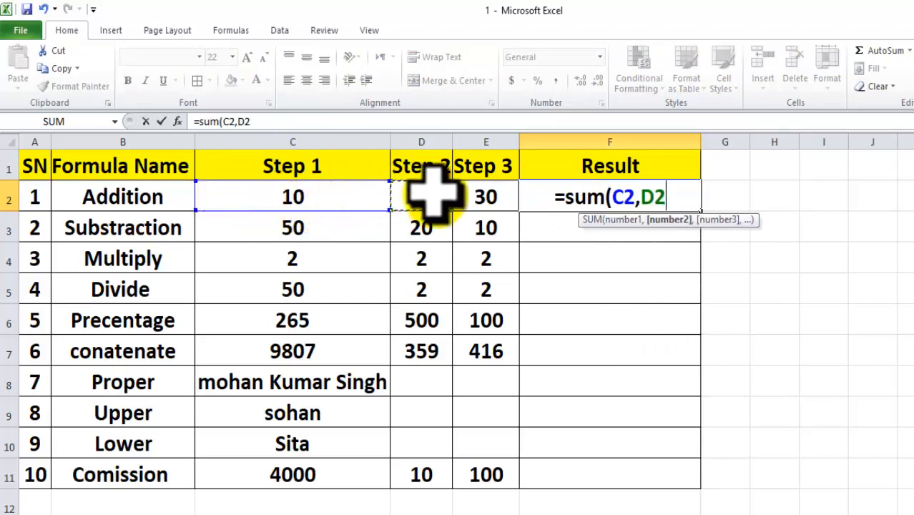
{"action": "type", "text": ","}
{"action": "left_click", "coordinate": [476, 193]}
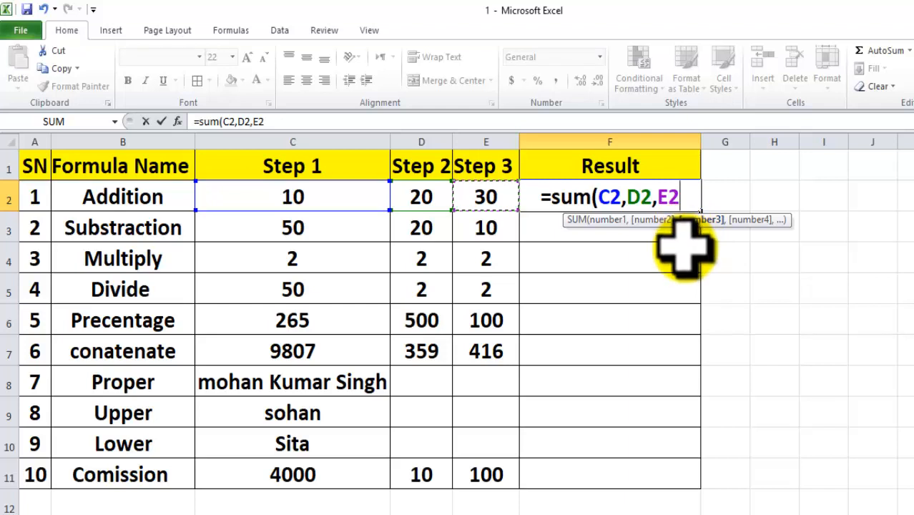
{"action": "type", "text": ")"}
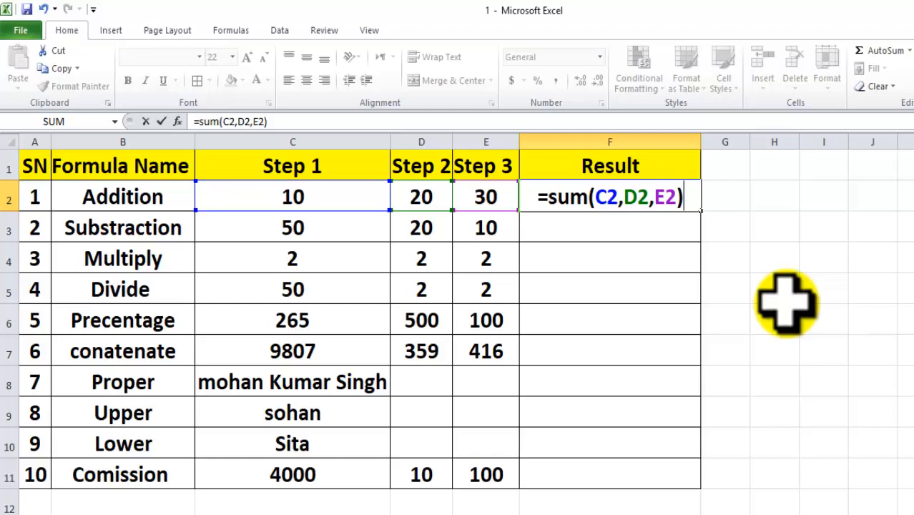
{"action": "key", "text": "Return"}
{"action": "left_click", "coordinate": [586, 198]}
{"action": "left_click", "coordinate": [492, 201]}
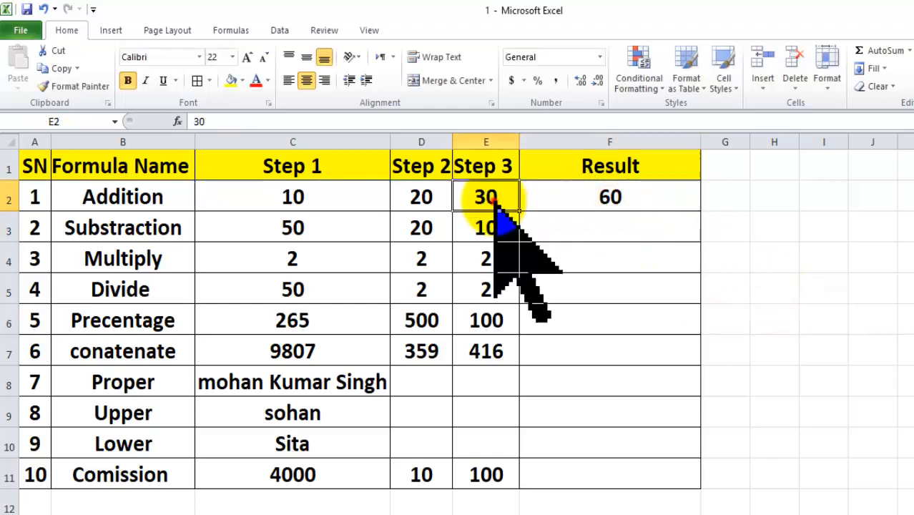
{"action": "left_click", "coordinate": [418, 197]}
{"action": "left_click", "coordinate": [304, 202]}
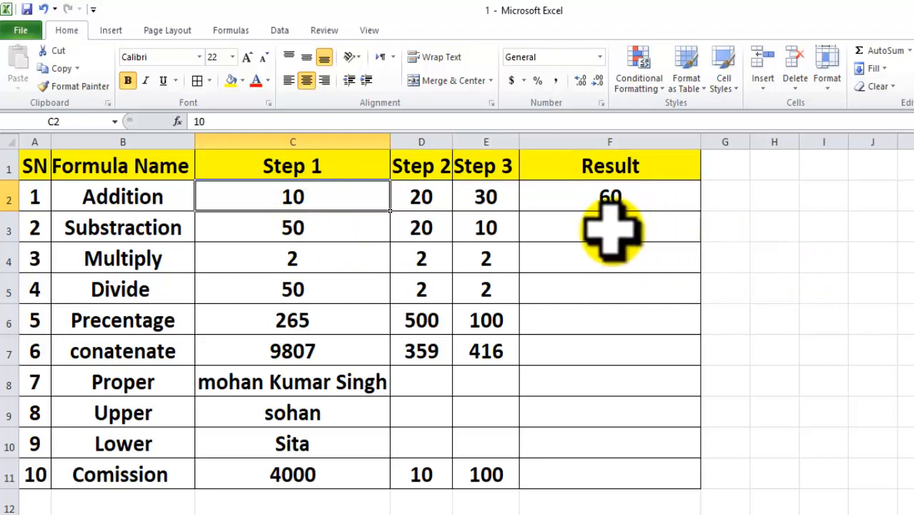
Clear the Addition result in F2 and enter the formula =SUM(C2+D2+E2)
{"action": "left_click", "coordinate": [599, 202]}
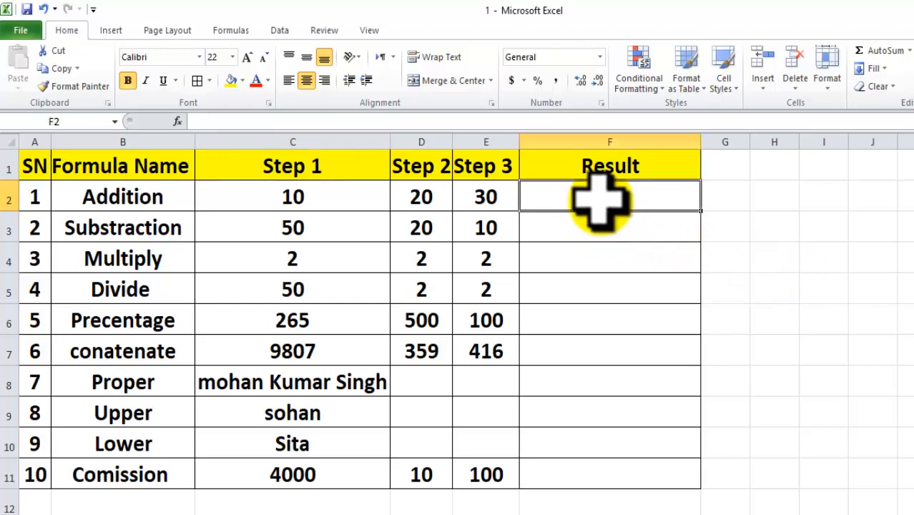
{"action": "double_click", "coordinate": [600, 203]}
{"action": "type", "text": "=su"}
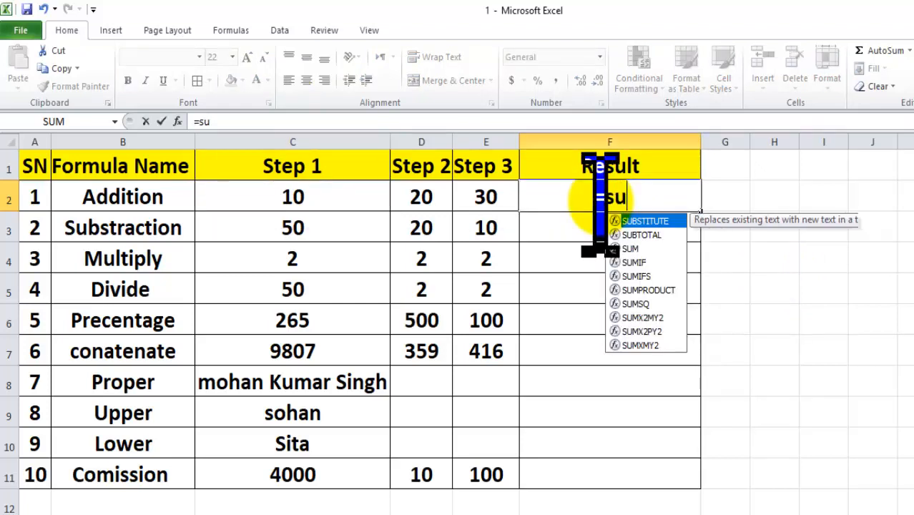
{"action": "type", "text": "m("}
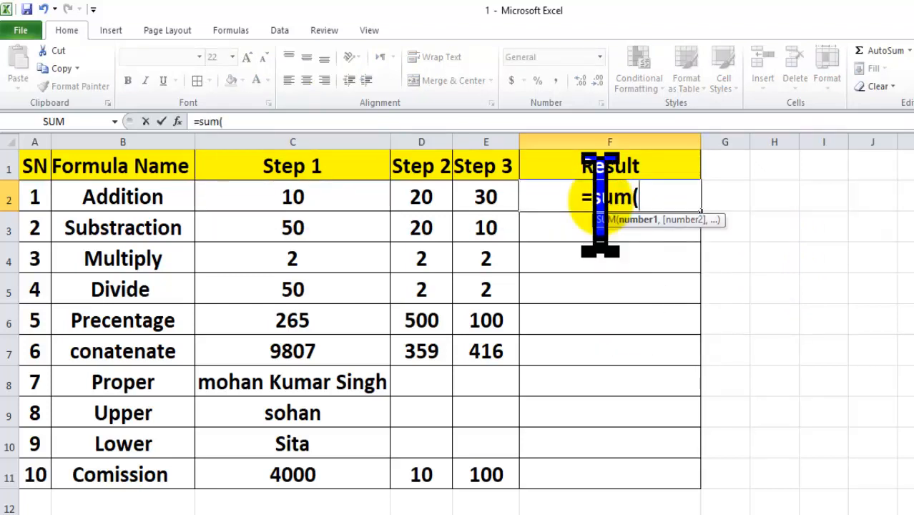
{"action": "left_click", "coordinate": [284, 199]}
{"action": "type", "text": "+"}
{"action": "left_click", "coordinate": [417, 194]}
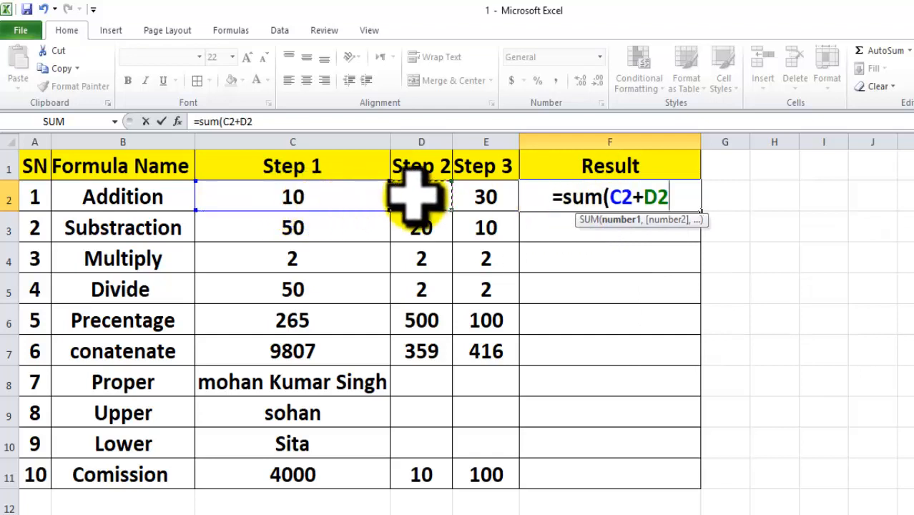
{"action": "type", "text": "+"}
{"action": "left_click", "coordinate": [483, 198]}
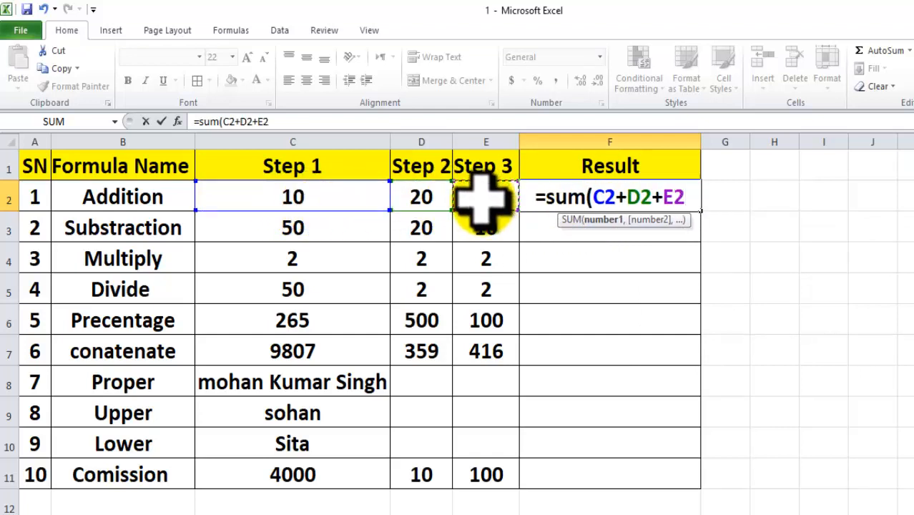
{"action": "type", "text": ")"}
{"action": "key", "text": "Return"}
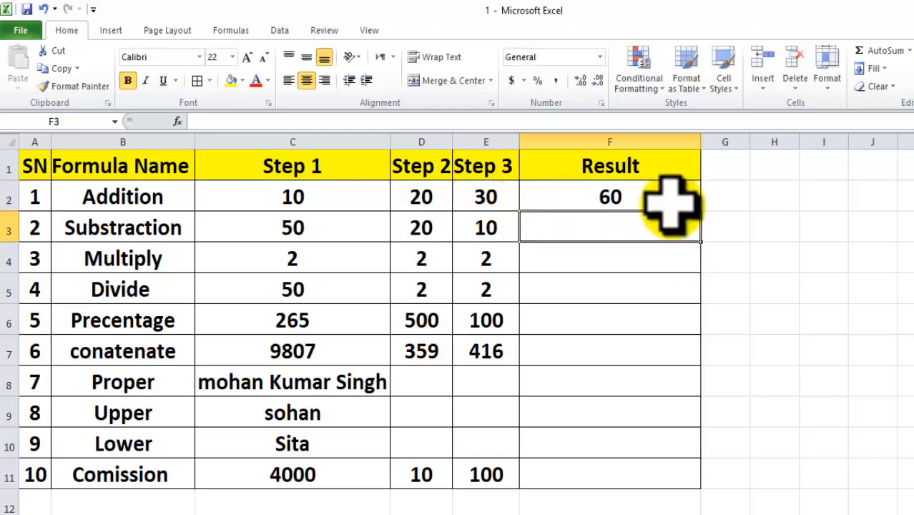
Replace the Addition formula in F2 with the plain cell addition =C2+D2+E2
{"action": "left_click", "coordinate": [619, 191]}
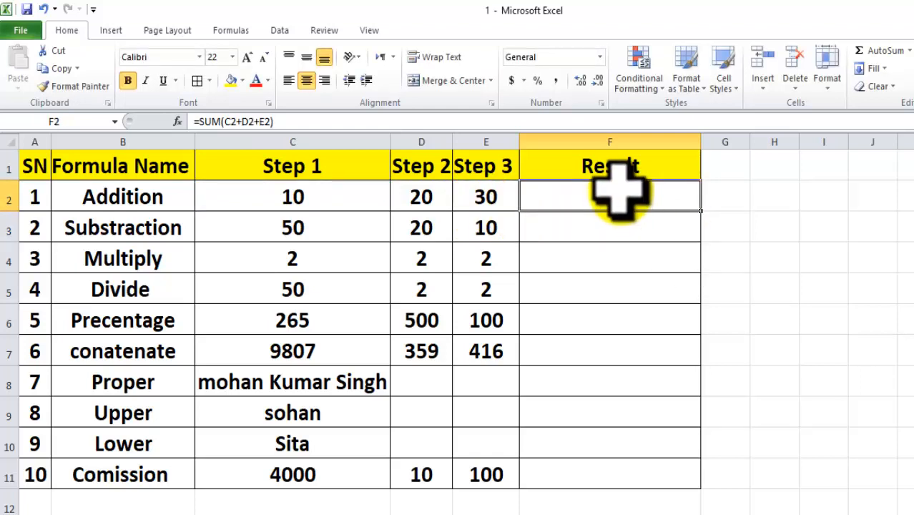
{"action": "type", "text": "="}
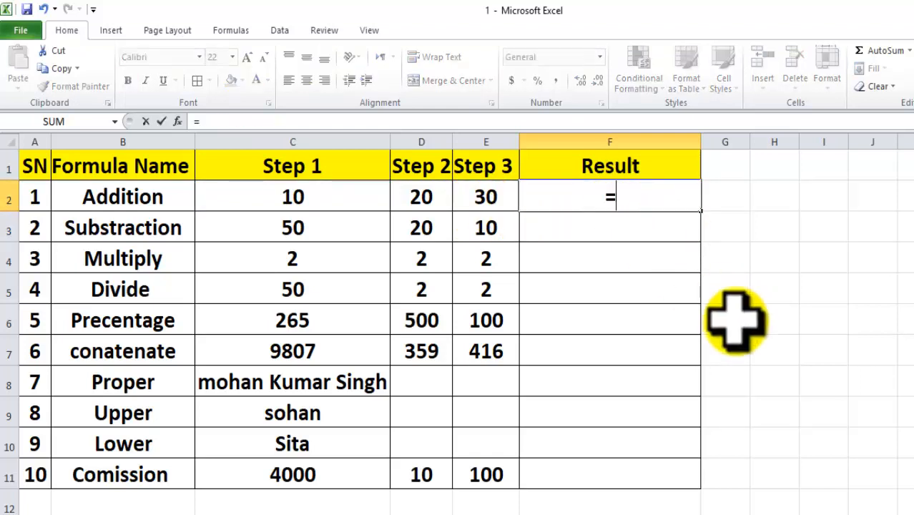
{"action": "type", "text": "sum"}
{"action": "key", "text": "BackSpace"}
{"action": "key", "text": "BackSpace"}
{"action": "key", "text": "BackSpace"}
{"action": "key", "text": "BackSpace"}
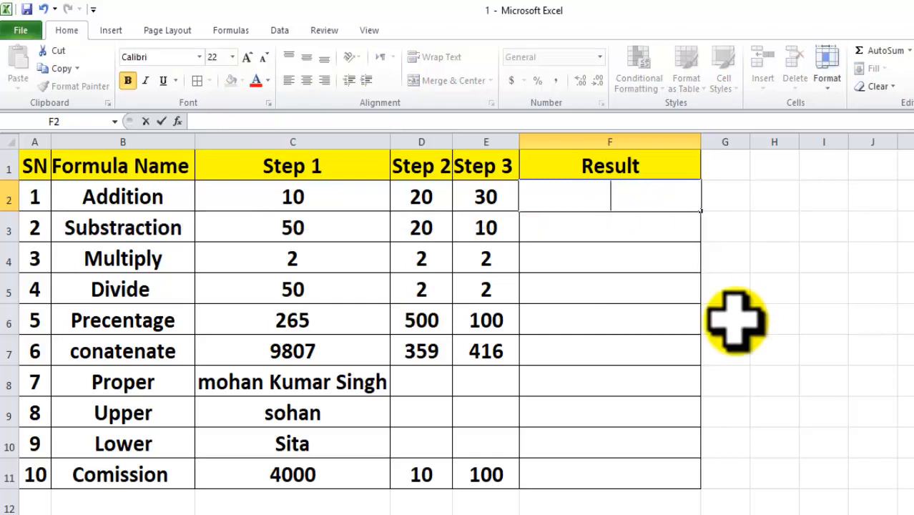
{"action": "type", "text": "="}
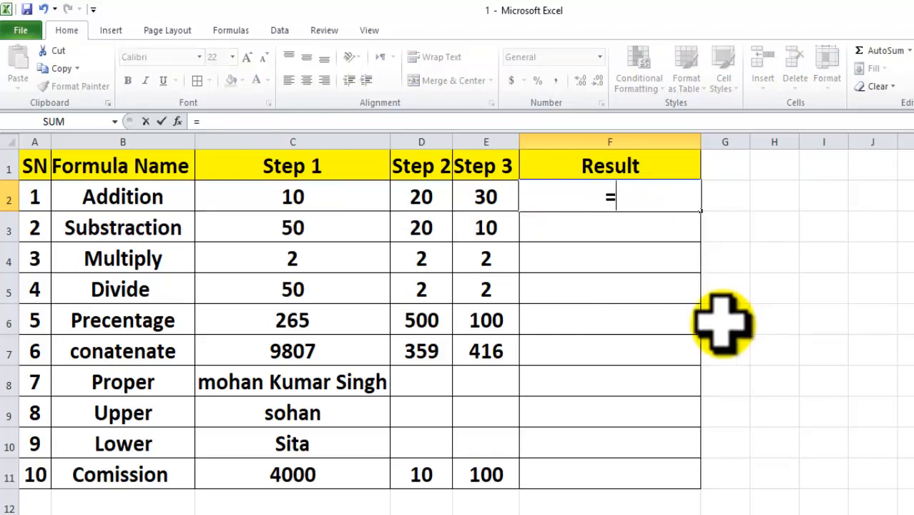
{"action": "left_click", "coordinate": [311, 199]}
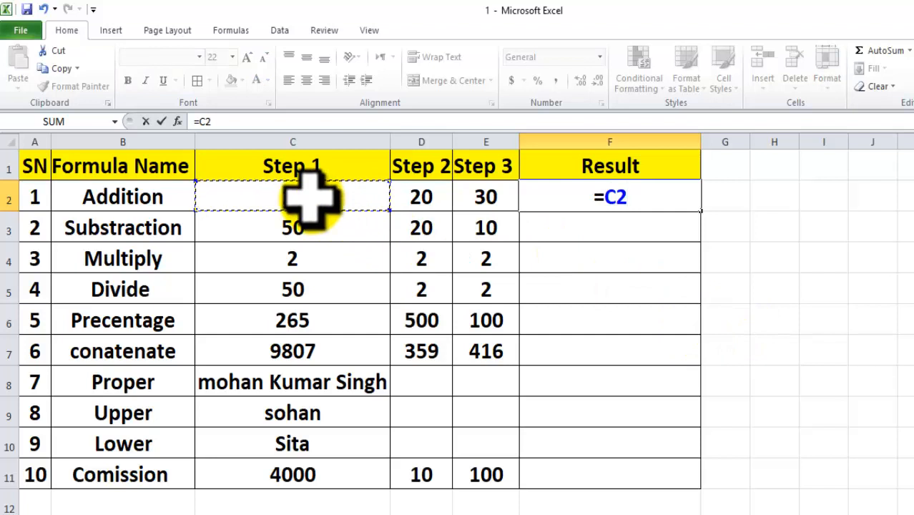
{"action": "type", "text": "+"}
{"action": "left_click", "coordinate": [409, 197]}
{"action": "type", "text": "+"}
{"action": "left_click", "coordinate": [484, 197]}
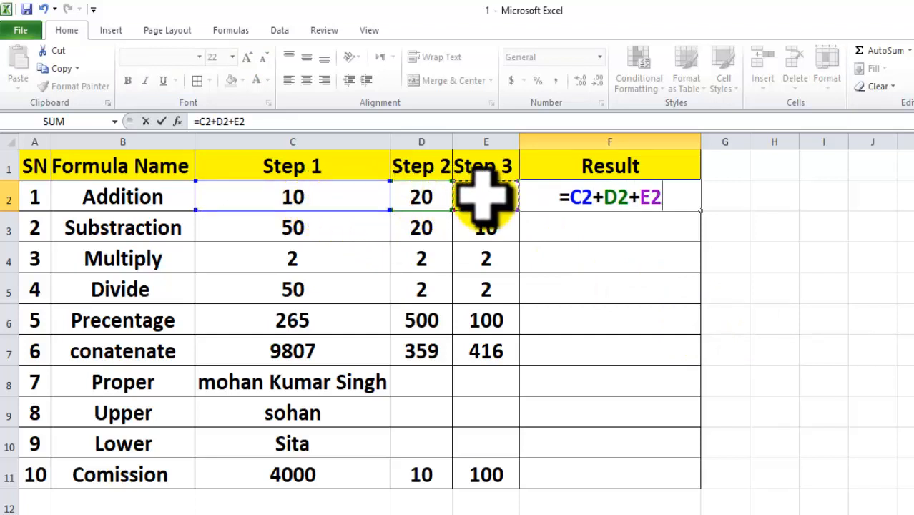
{"action": "key", "text": "Return"}
Clear F2 and total the Addition row with AutoSum over the range C2:F2
{"action": "left_click", "coordinate": [632, 194]}
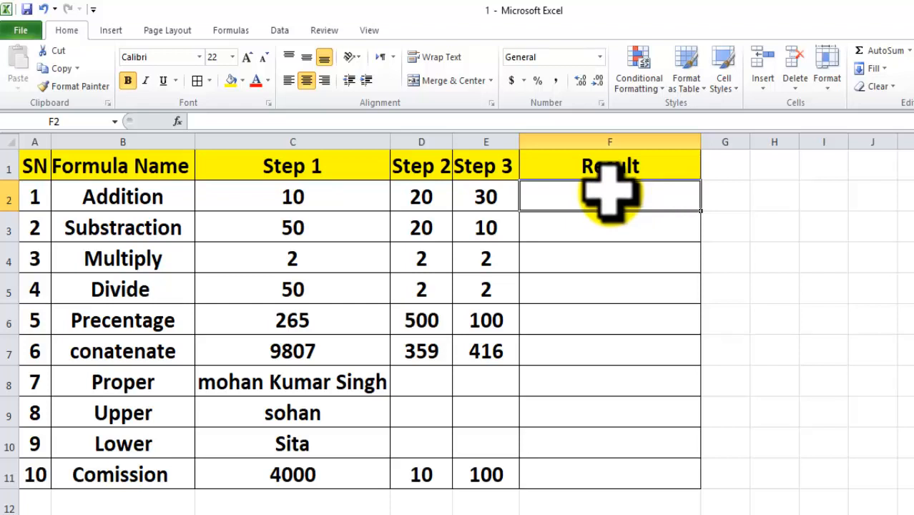
{"action": "left_click_drag", "start_coordinate": [276, 199], "coordinate": [585, 196]}
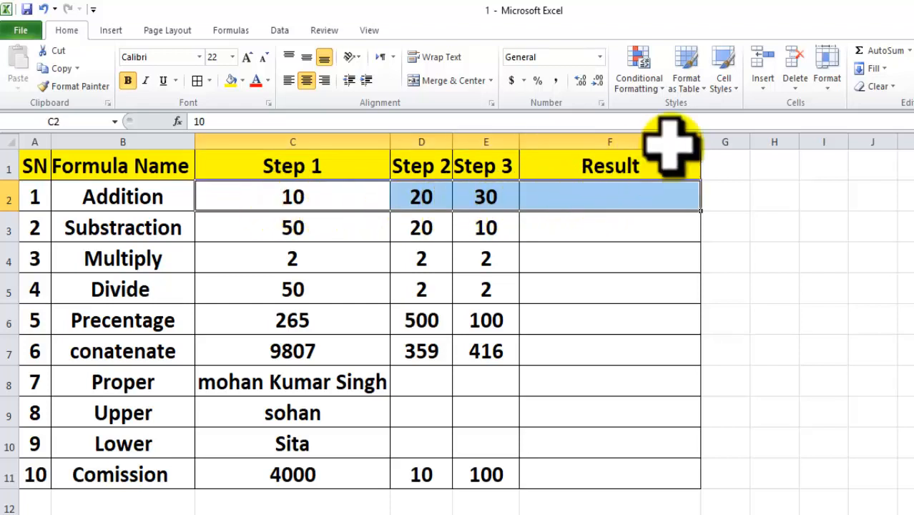
{"action": "left_click", "coordinate": [880, 52]}
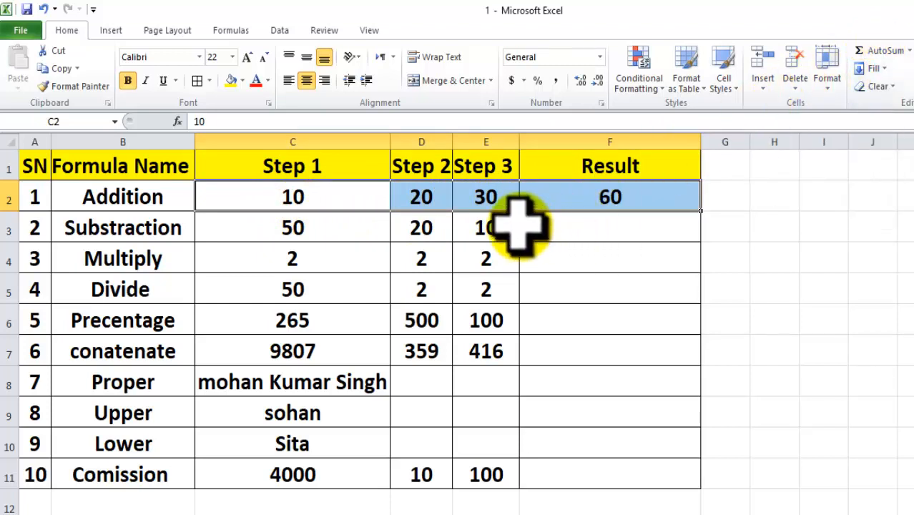
{"action": "left_click_drag", "start_coordinate": [247, 189], "coordinate": [608, 194]}
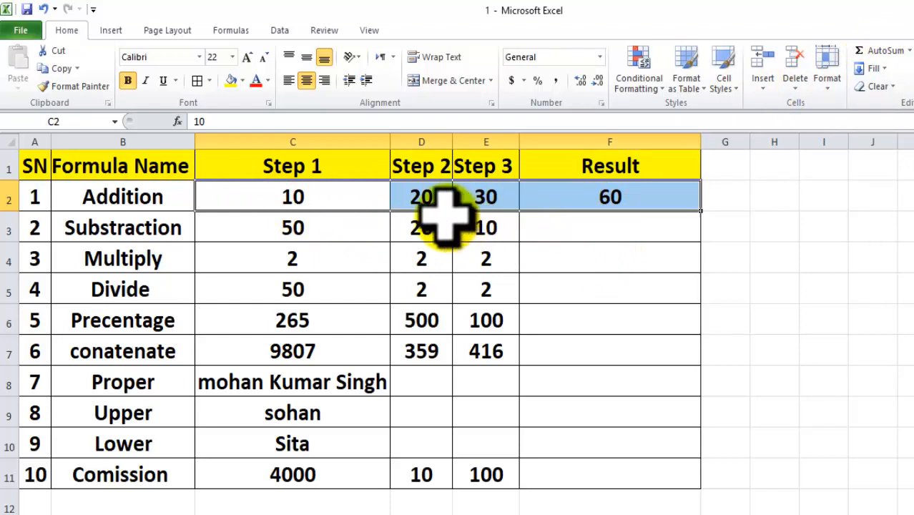
Review the Addition row's values in C2 to E2 and the formula behind its result in F2
{"action": "left_click", "coordinate": [359, 234]}
{"action": "left_click_drag", "start_coordinate": [304, 202], "coordinate": [608, 194]}
{"action": "left_click", "coordinate": [778, 195]}
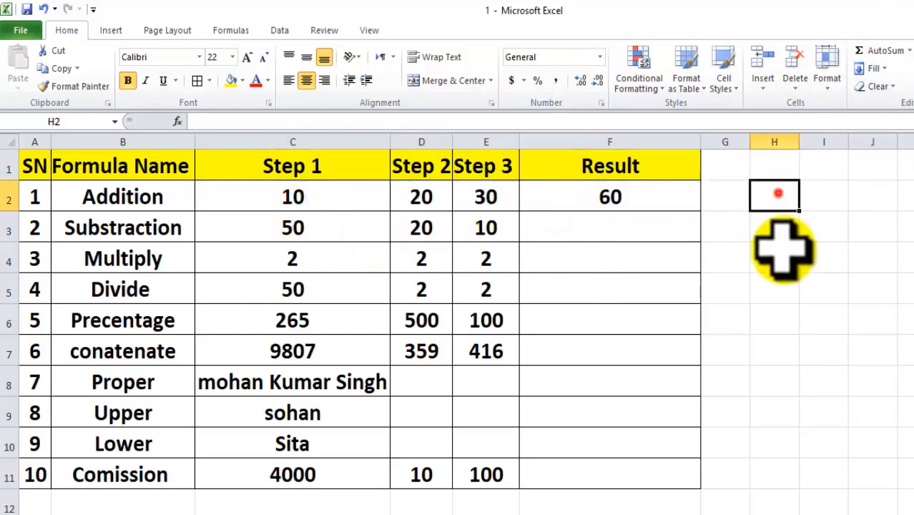
{"action": "left_click_drag", "start_coordinate": [784, 249], "coordinate": [782, 422]}
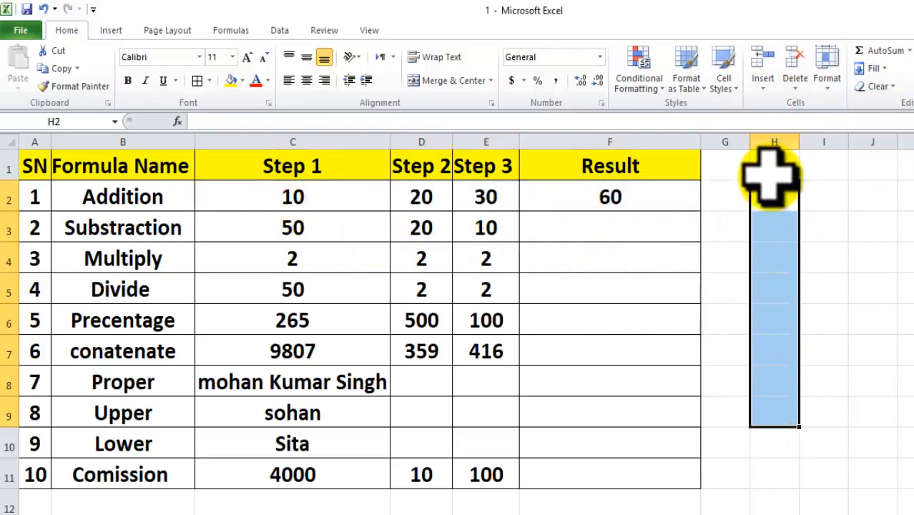
{"action": "left_click_drag", "start_coordinate": [774, 195], "coordinate": [774, 379]}
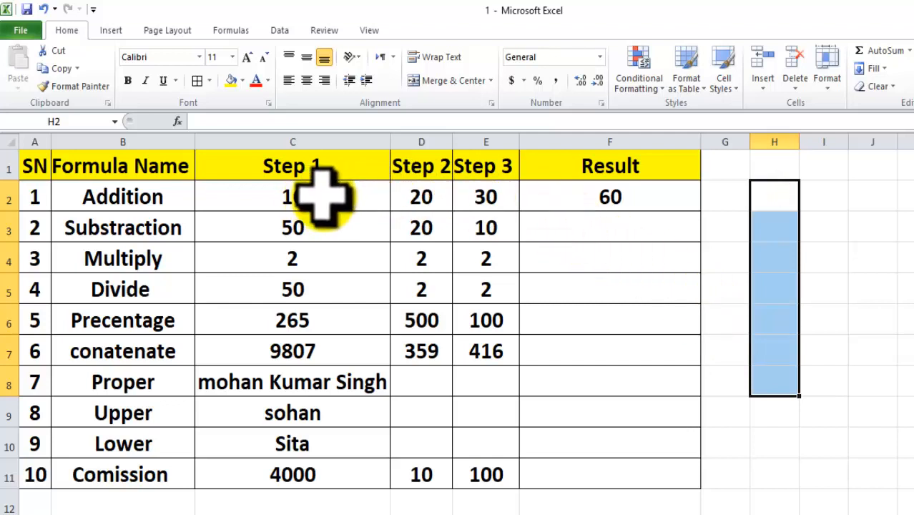
{"action": "left_click", "coordinate": [535, 196]}
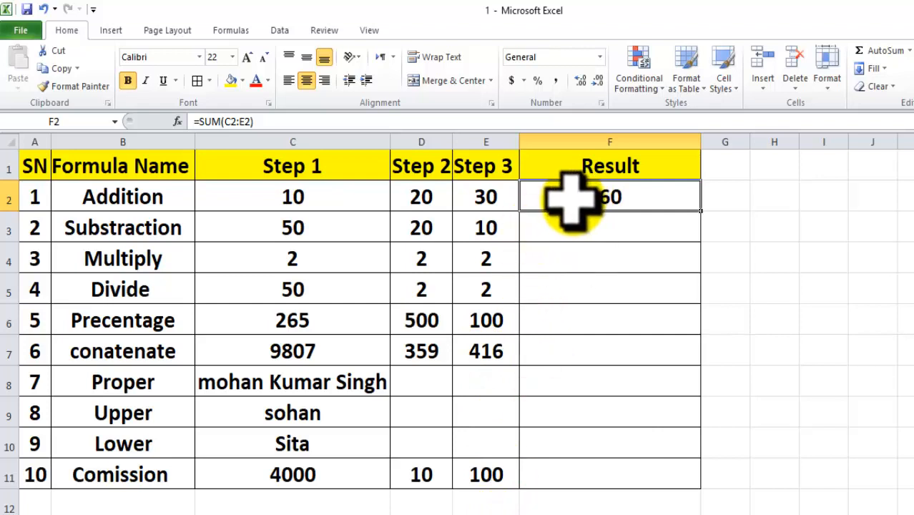
{"action": "left_click", "coordinate": [291, 198]}
{"action": "left_click", "coordinate": [400, 196]}
{"action": "left_click", "coordinate": [463, 196]}
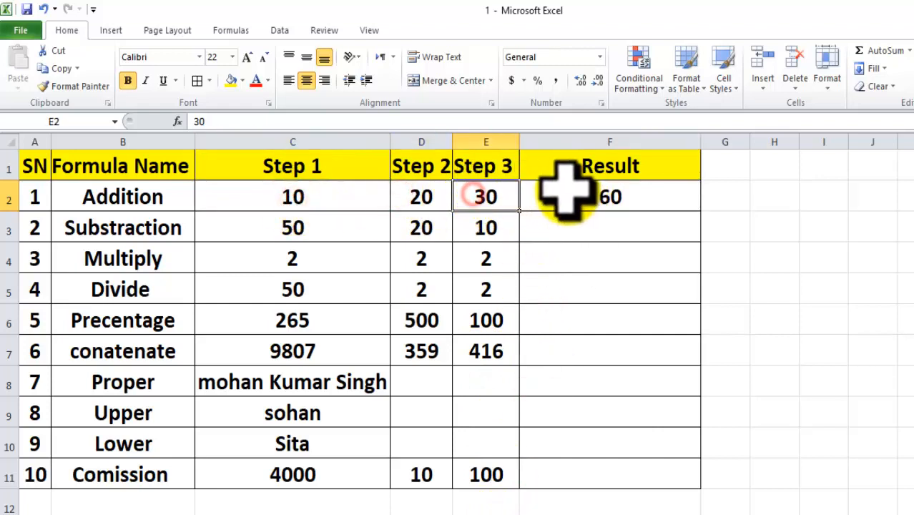
{"action": "left_click", "coordinate": [591, 191]}
{"action": "left_click", "coordinate": [461, 193]}
{"action": "left_click", "coordinate": [354, 198]}
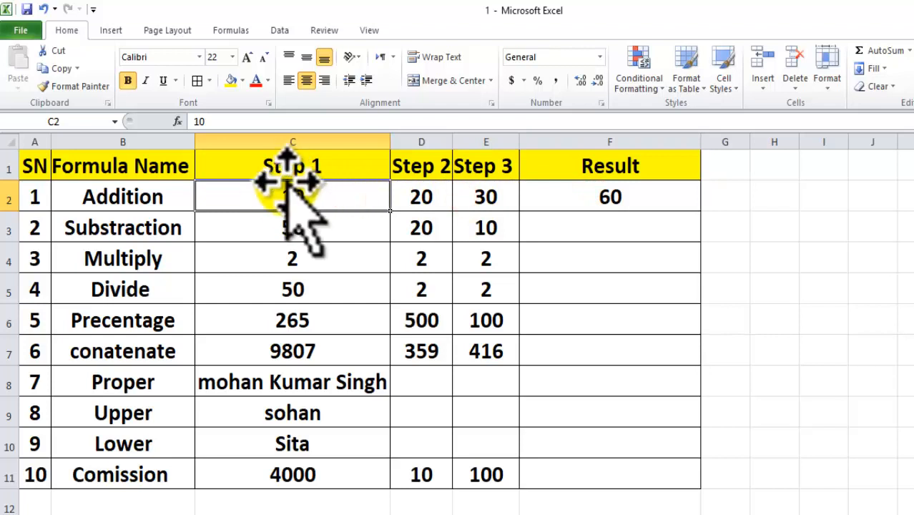
Look over the Substraction row's values and enter the formula =C3-D3 as its result in F3
{"action": "left_click", "coordinate": [135, 230]}
{"action": "left_click", "coordinate": [281, 220]}
{"action": "left_click", "coordinate": [420, 229]}
{"action": "left_click", "coordinate": [493, 228]}
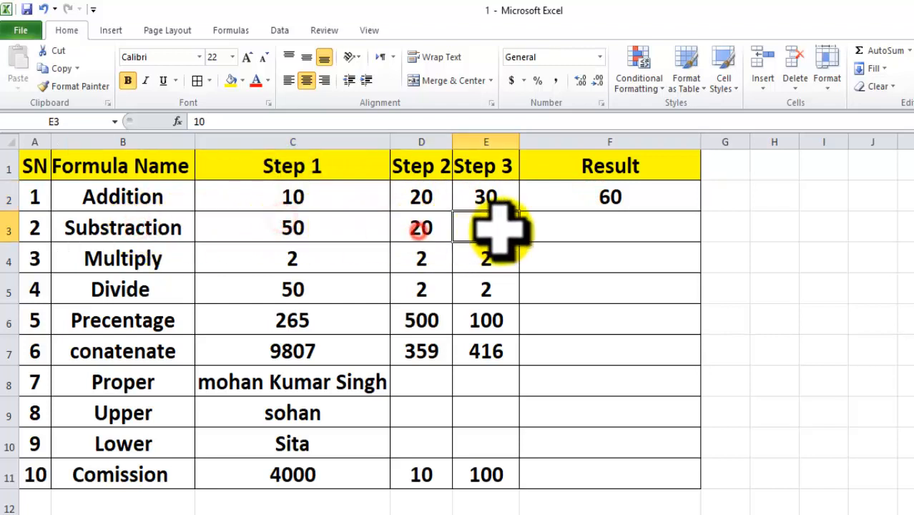
{"action": "left_click", "coordinate": [577, 230]}
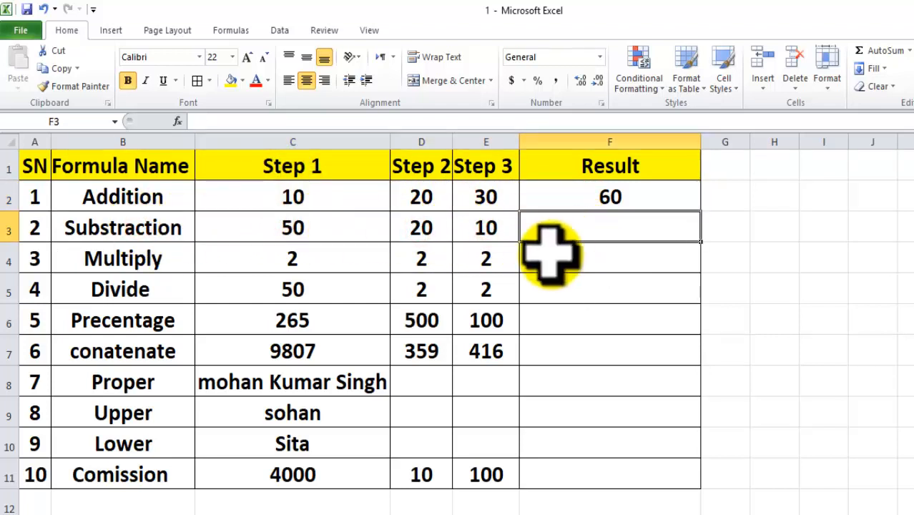
{"action": "type", "text": "="}
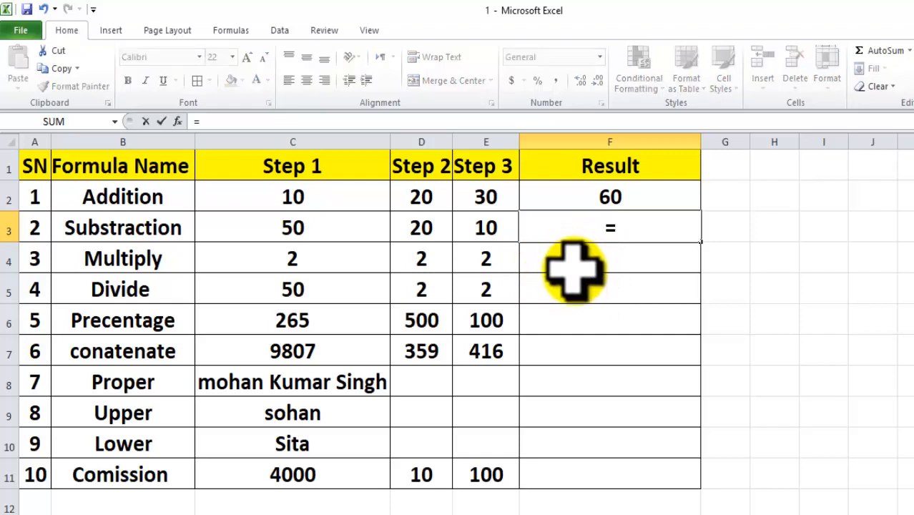
{"action": "left_click", "coordinate": [293, 227]}
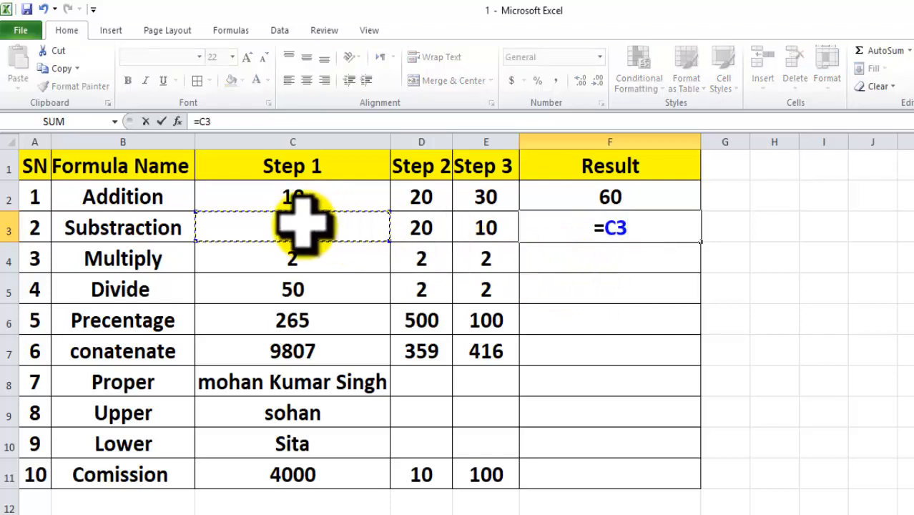
{"action": "type", "text": "-"}
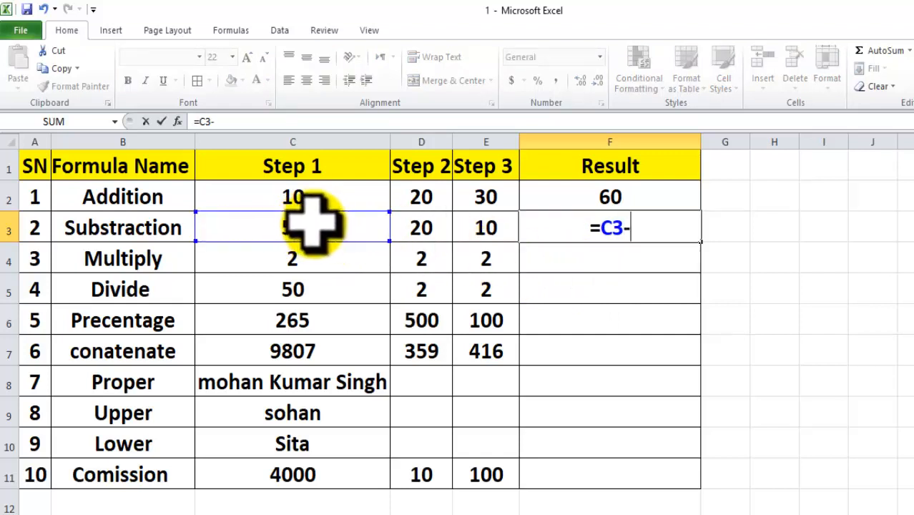
{"action": "left_click", "coordinate": [422, 224]}
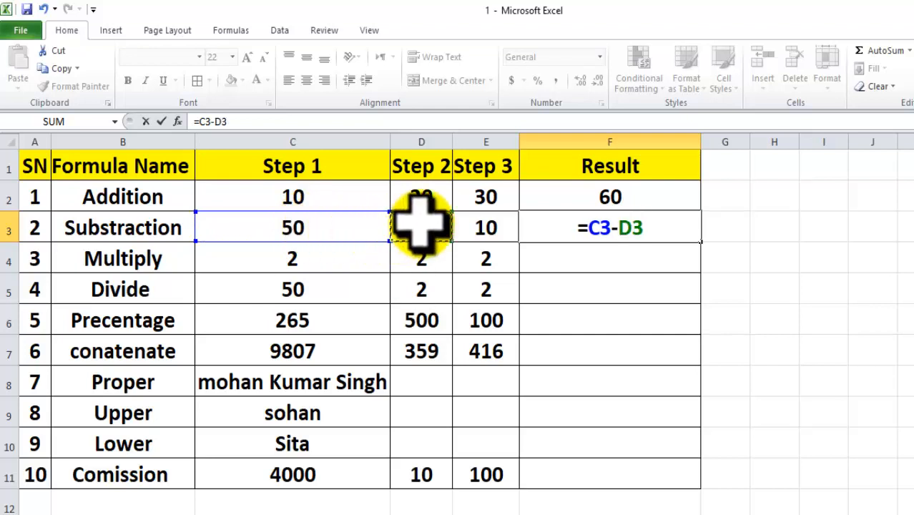
{"action": "key", "text": "Return"}
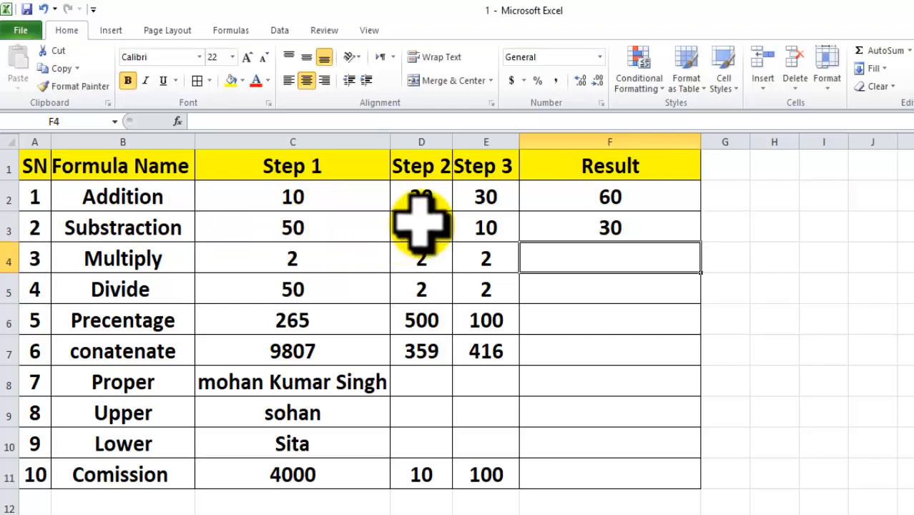
Replace the Substraction formula in F3 with =SUM(C3-D3+E3)
{"action": "left_click", "coordinate": [605, 223]}
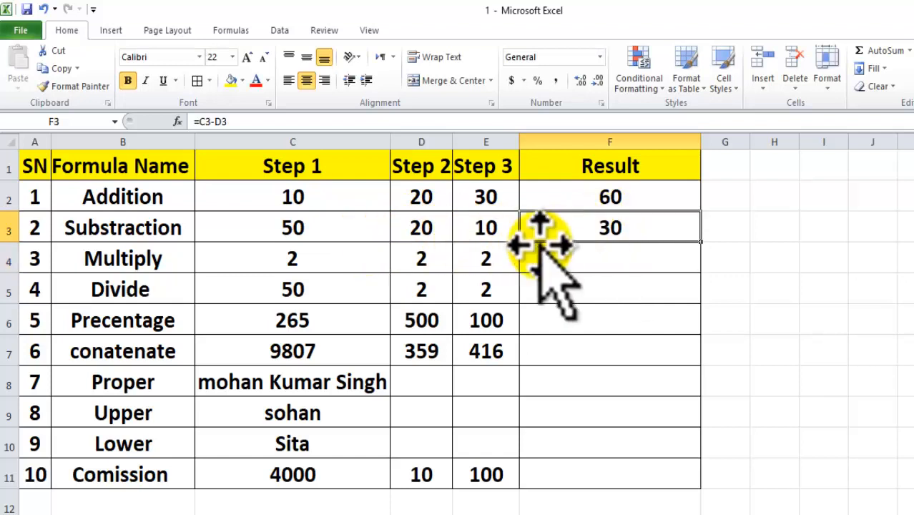
{"action": "type", "text": "="}
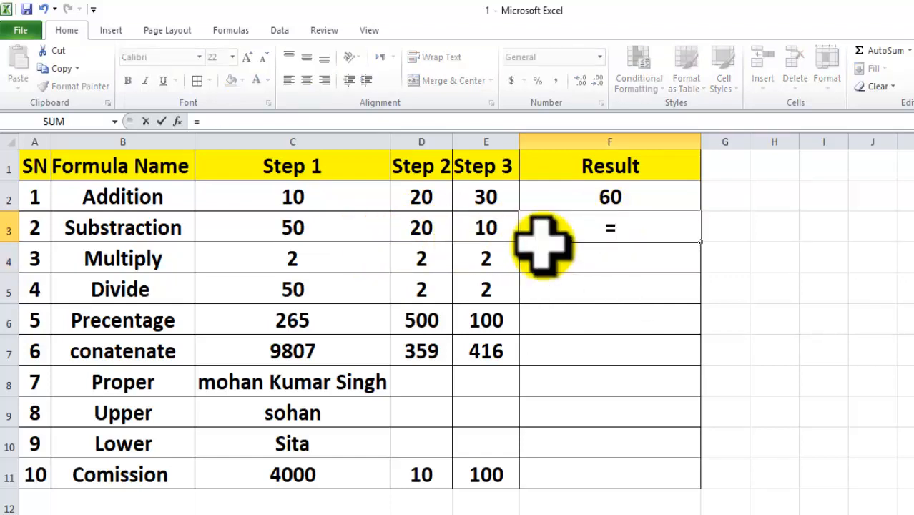
{"action": "type", "text": "sum("}
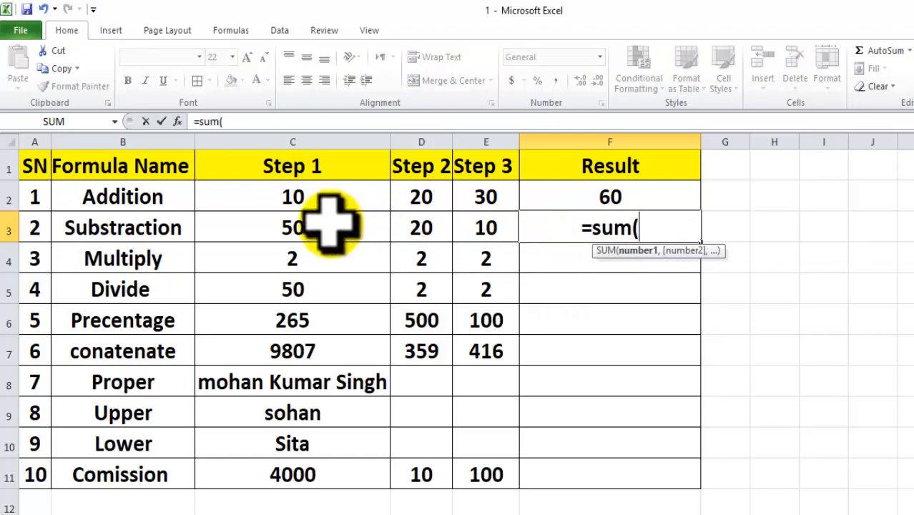
{"action": "left_click", "coordinate": [328, 224]}
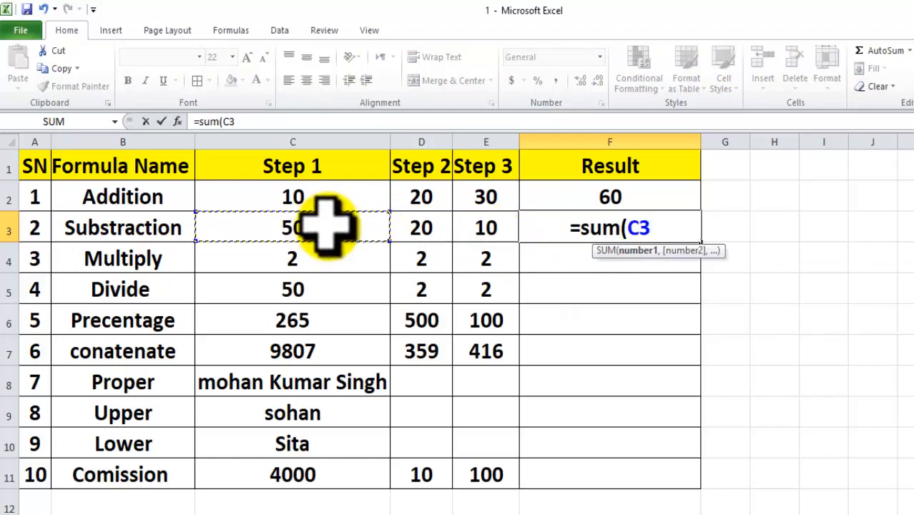
{"action": "type", "text": "-"}
{"action": "left_click", "coordinate": [433, 226]}
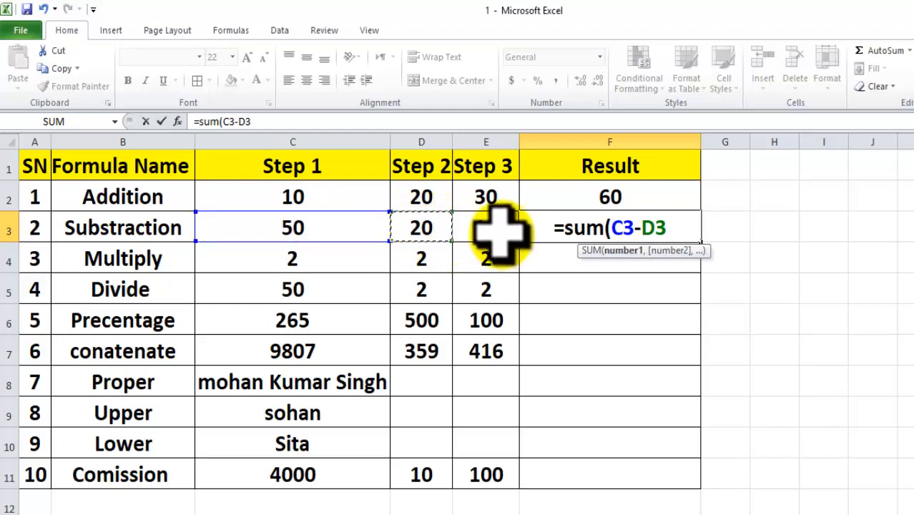
{"action": "type", "text": "+"}
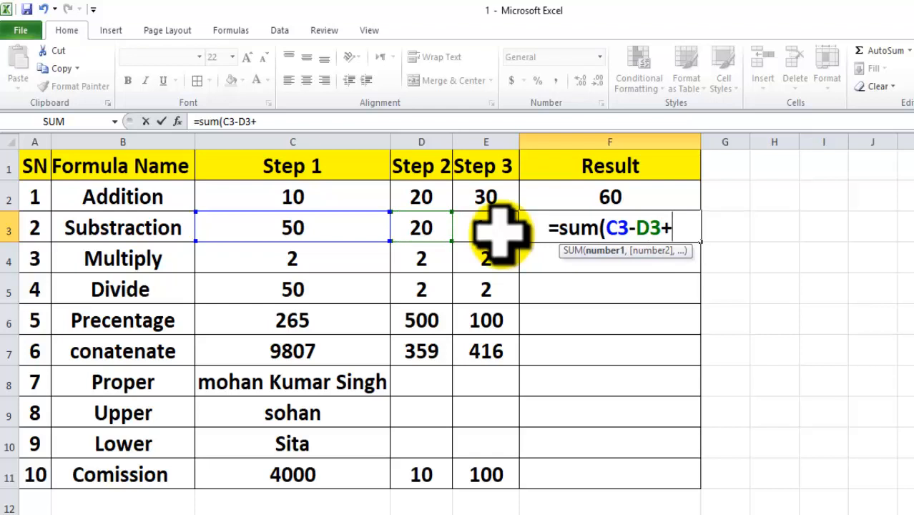
{"action": "left_click", "coordinate": [495, 228]}
{"action": "type", "text": ")"}
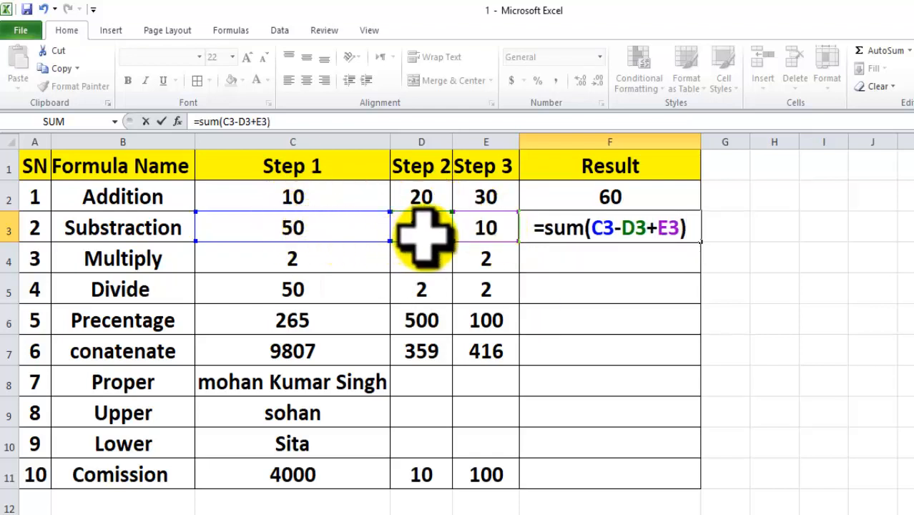
{"action": "key", "text": "Return"}
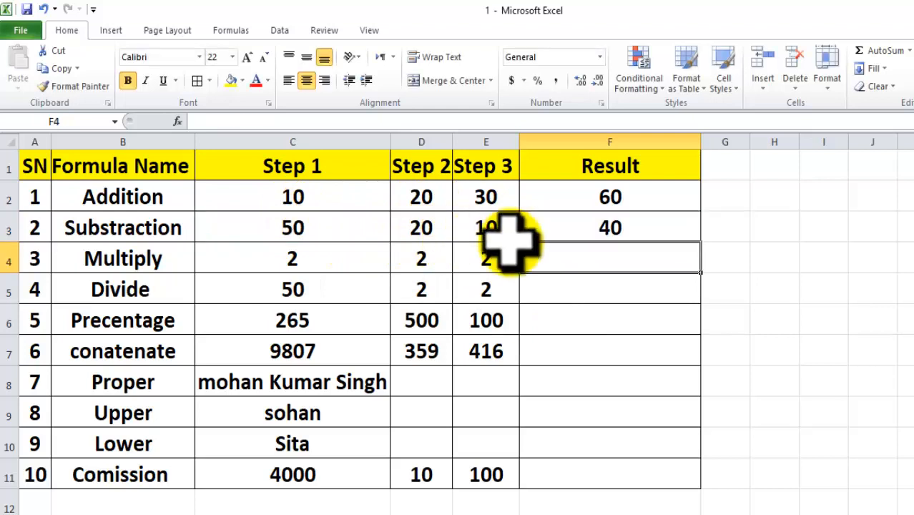
Correct the formula in F3 to =SUM(C3-D3-E3) and check the cells it subtracts
{"action": "left_click", "coordinate": [489, 230]}
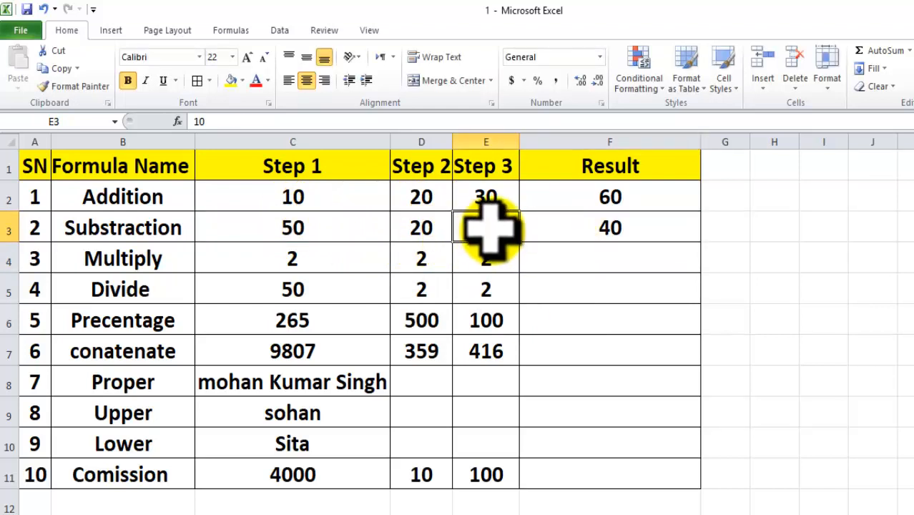
{"action": "left_click", "coordinate": [579, 229]}
{"action": "double_click", "coordinate": [633, 233]}
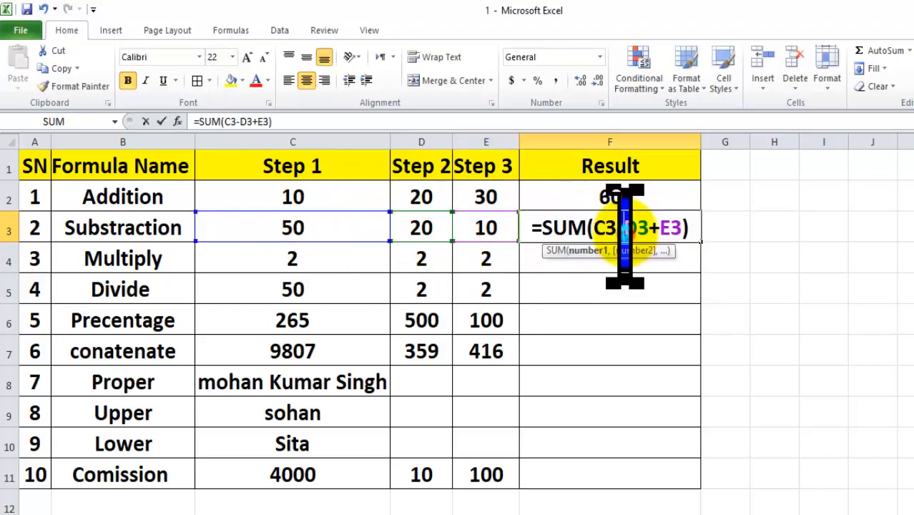
{"action": "key", "text": "BackSpace"}
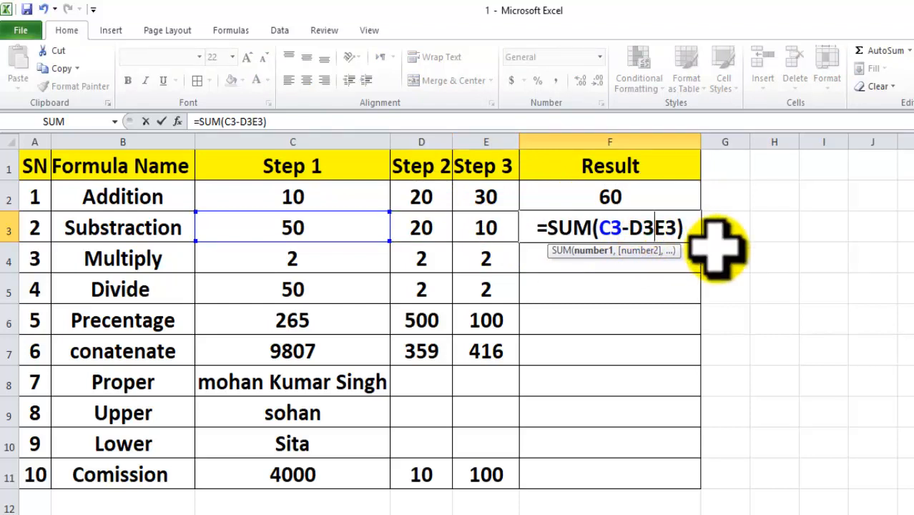
{"action": "type", "text": "-"}
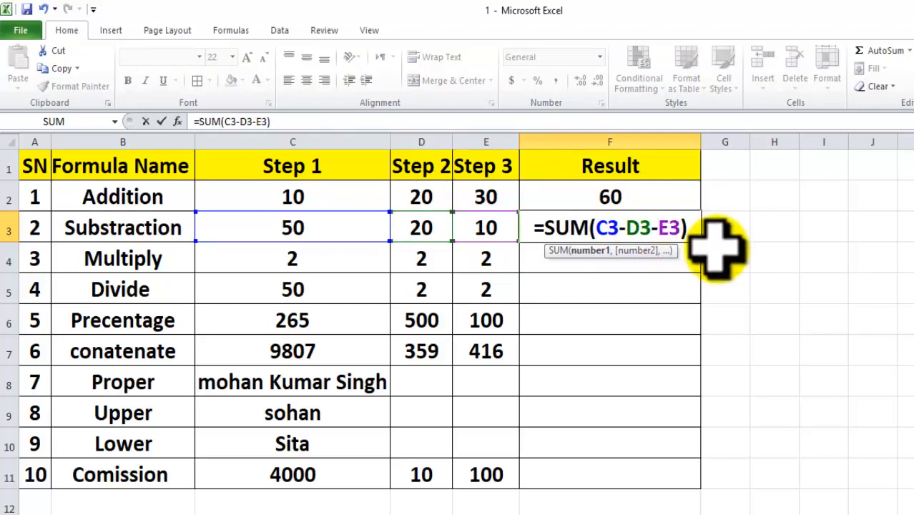
{"action": "key", "text": "Return"}
{"action": "left_click", "coordinate": [614, 227]}
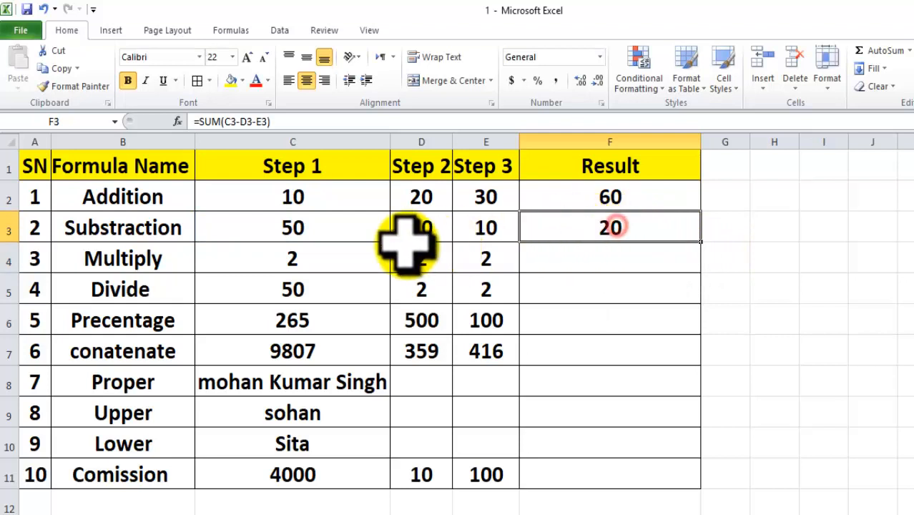
{"action": "left_click", "coordinate": [286, 228]}
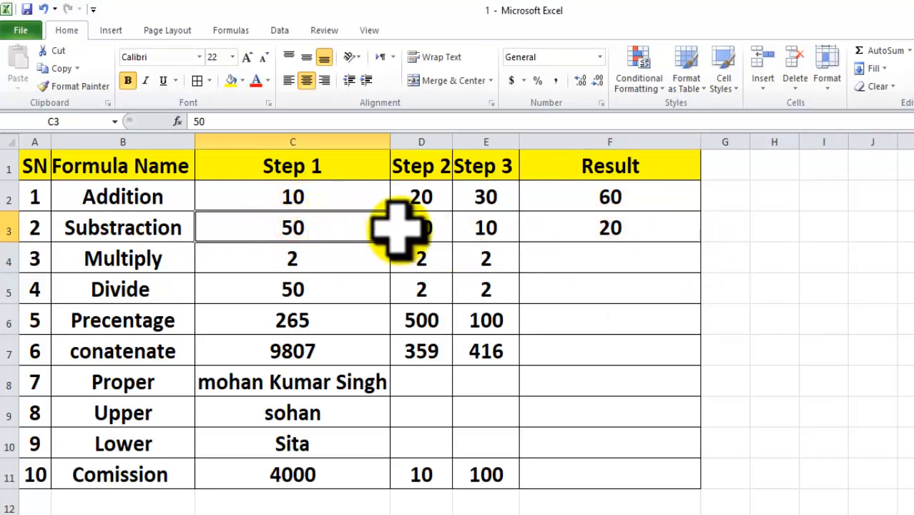
{"action": "left_click", "coordinate": [420, 230]}
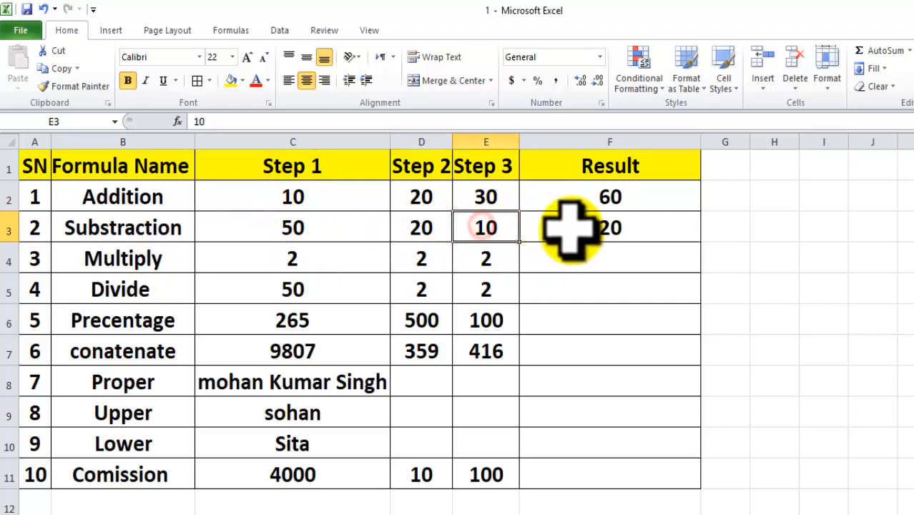
{"action": "left_click", "coordinate": [598, 229]}
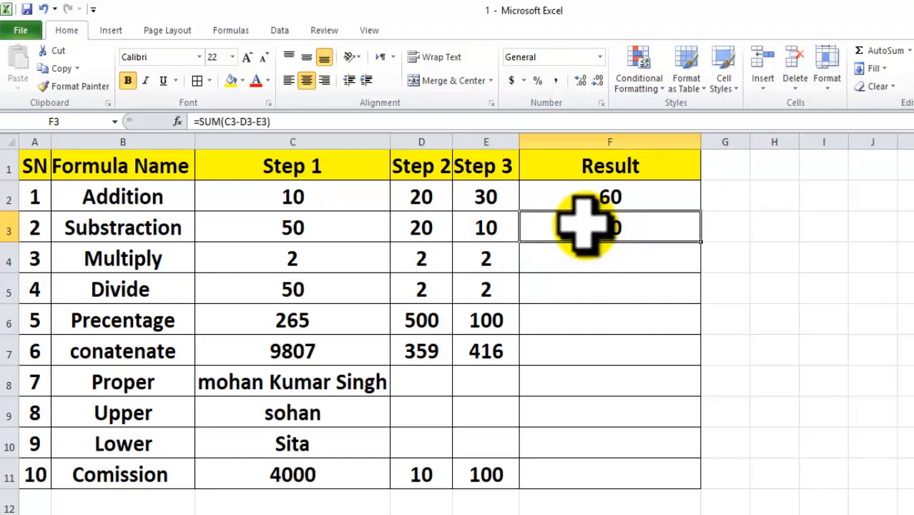
Calculate the Multiply row's result in F4 with the formula =C4*D4*E4
{"action": "left_click", "coordinate": [562, 256]}
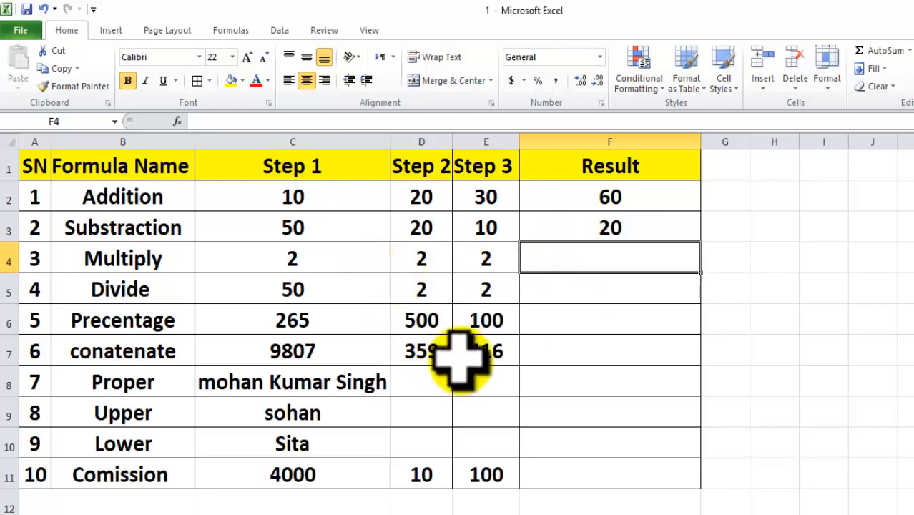
{"action": "type", "text": "="}
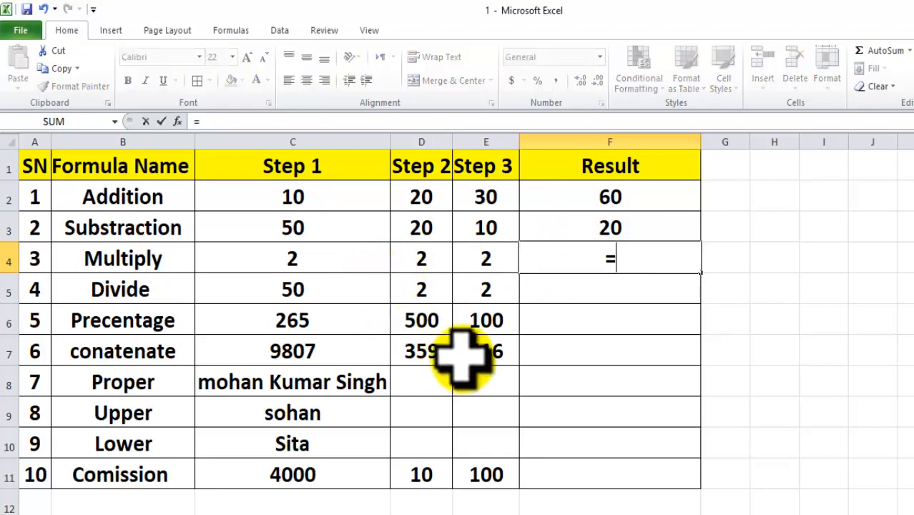
{"action": "left_click", "coordinate": [311, 259]}
{"action": "type", "text": "*"}
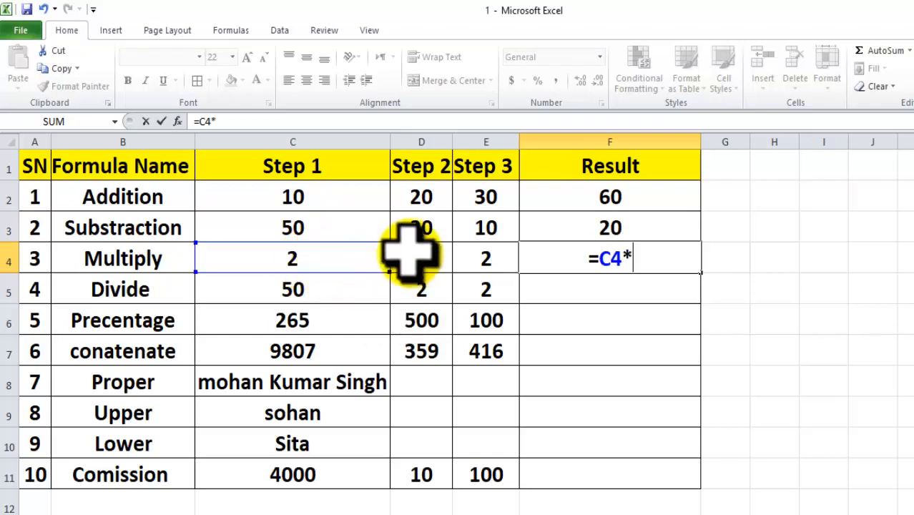
{"action": "left_click", "coordinate": [412, 256]}
{"action": "type", "text": "*"}
{"action": "left_click", "coordinate": [474, 257]}
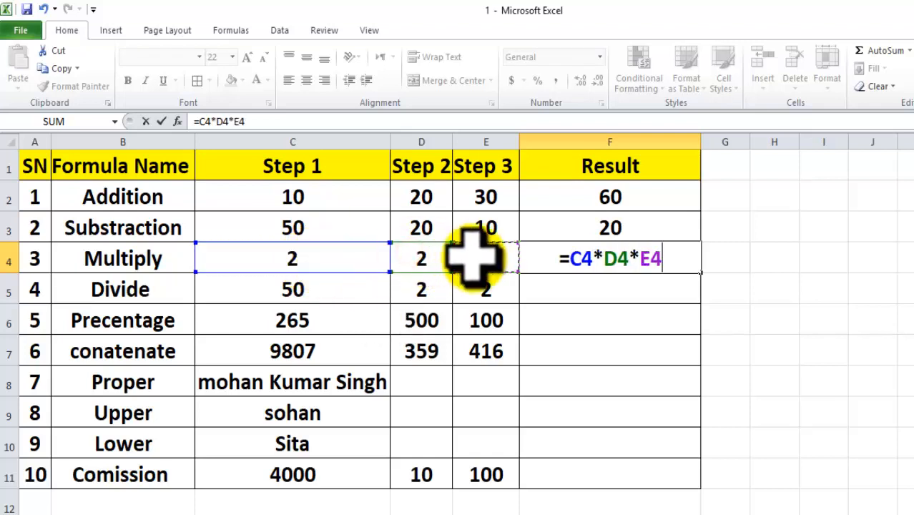
{"action": "key", "text": "Return"}
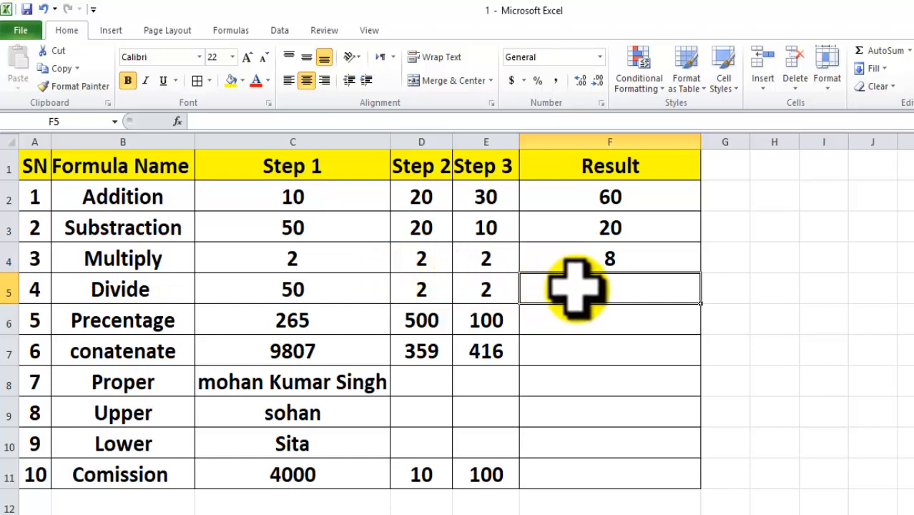
Calculate the Divide row's result in F5 with the formula =C5/D5/E5
{"action": "type", "text": "="}
{"action": "left_click", "coordinate": [286, 289]}
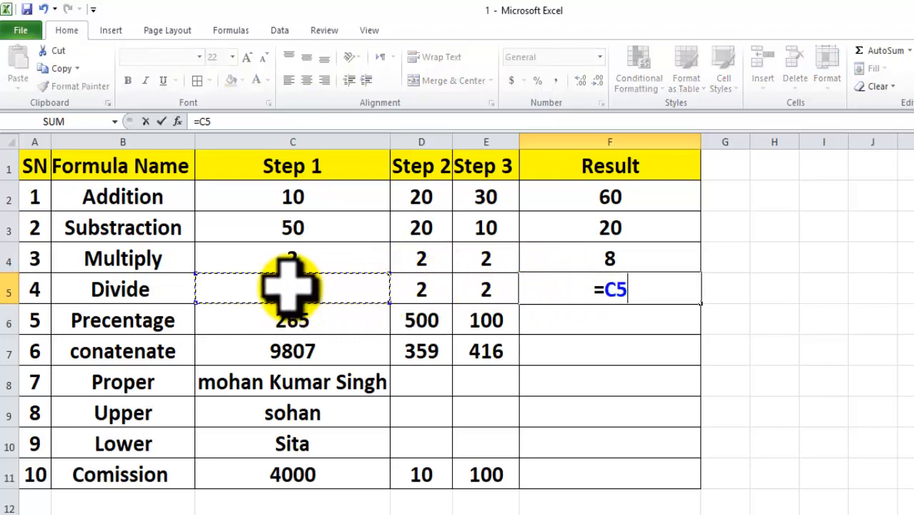
{"action": "type", "text": "/"}
{"action": "left_click", "coordinate": [430, 287]}
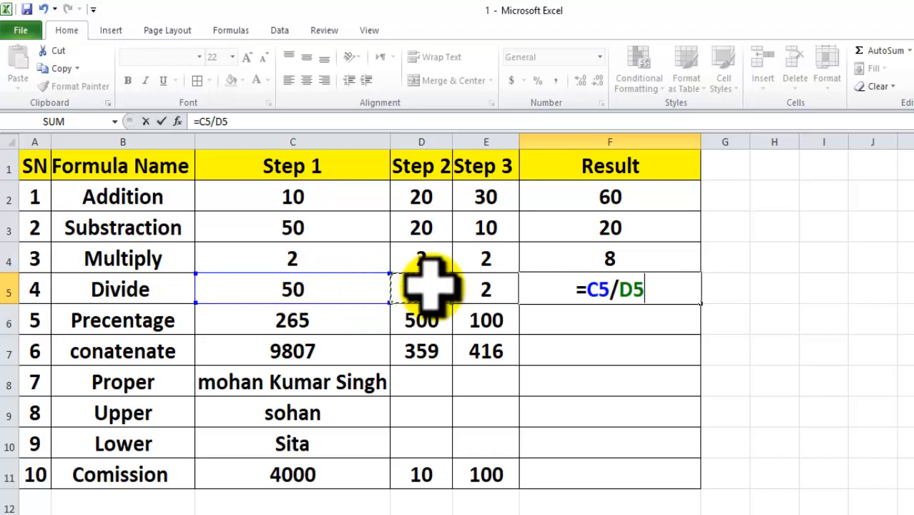
{"action": "type", "text": "/"}
{"action": "left_click", "coordinate": [485, 289]}
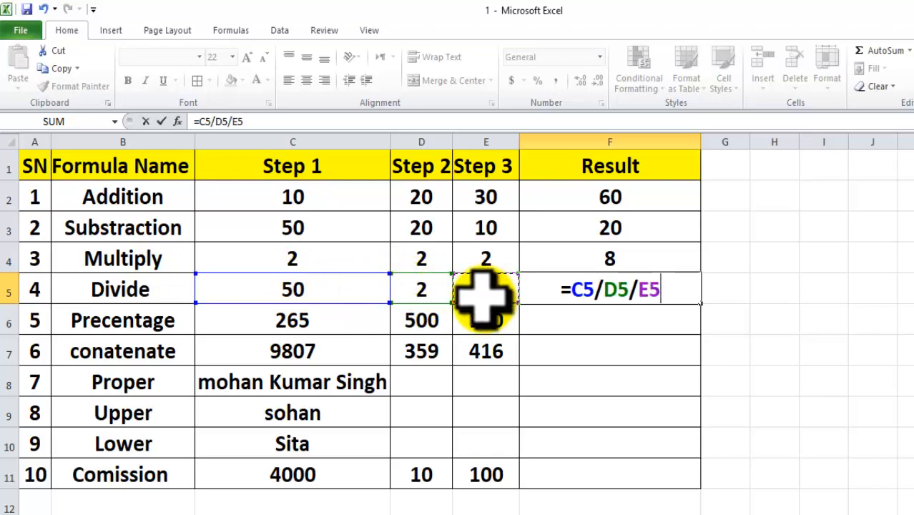
{"action": "key", "text": "Return"}
{"action": "left_click", "coordinate": [593, 288]}
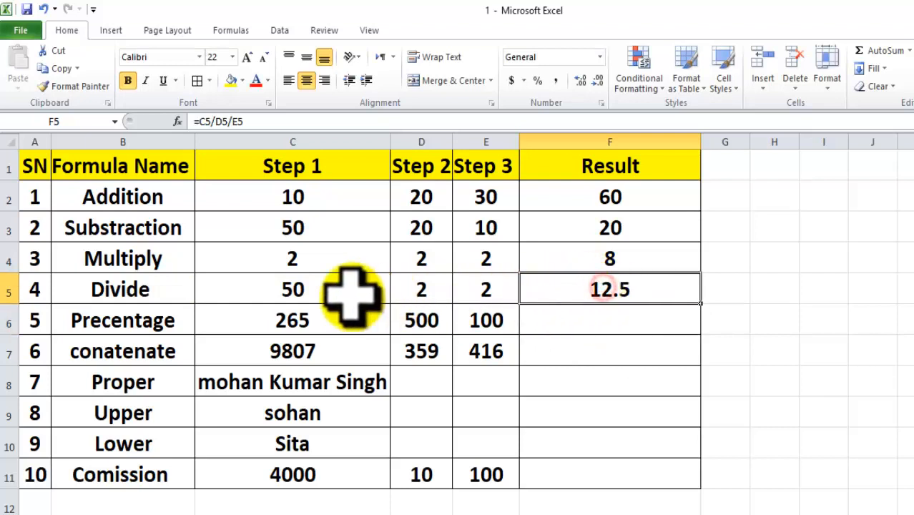
Clear the Divide row's result in F5 and enter the formula =C5/D5 in its place
{"action": "left_click", "coordinate": [308, 293]}
{"action": "left_click", "coordinate": [577, 291]}
{"action": "key", "text": "Delete"}
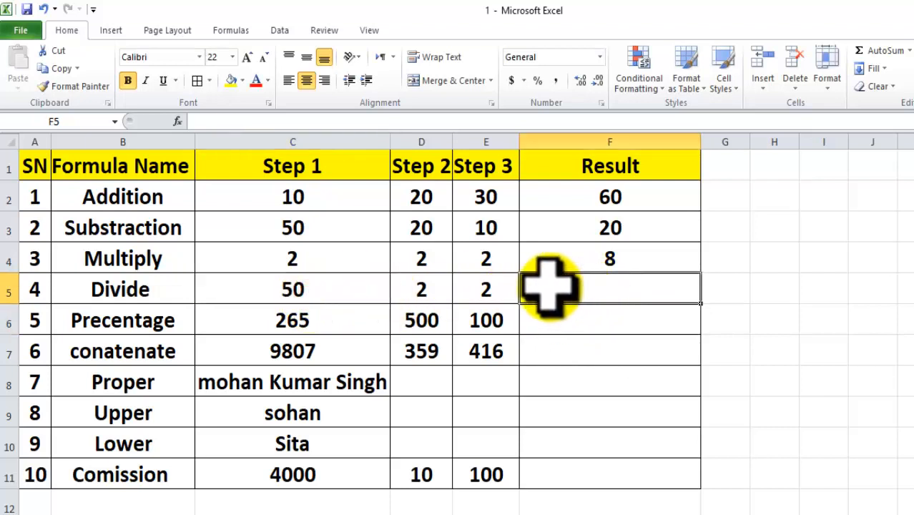
{"action": "type", "text": "="}
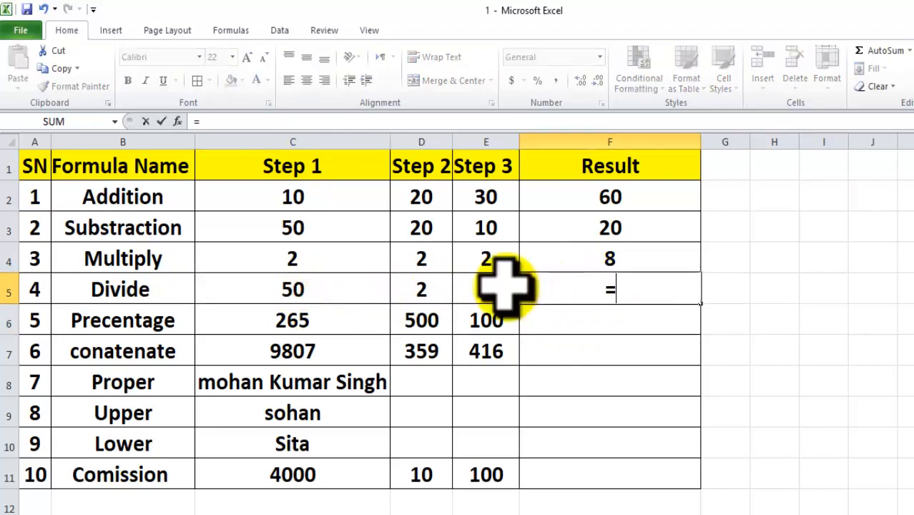
{"action": "left_click", "coordinate": [297, 286]}
{"action": "type", "text": "/"}
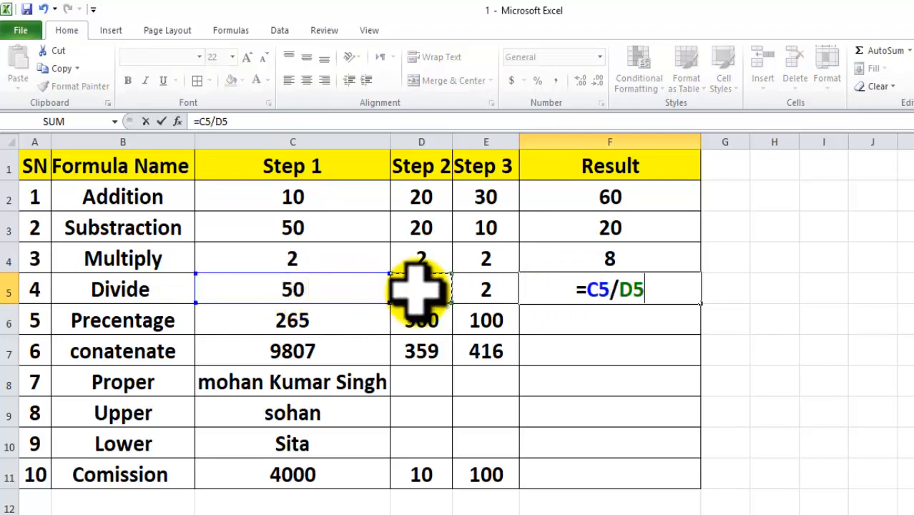
{"action": "key", "text": "Return"}
{"action": "left_click", "coordinate": [606, 292]}
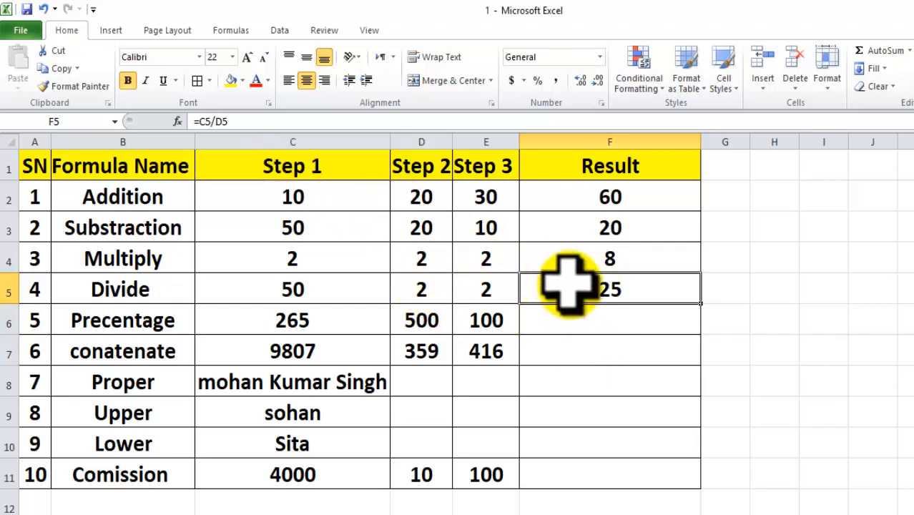
Extend the Divide row's formula in F5 to =C5/D5/E5 and check the result cell
{"action": "double_click", "coordinate": [609, 290]}
{"action": "type", "text": "/"}
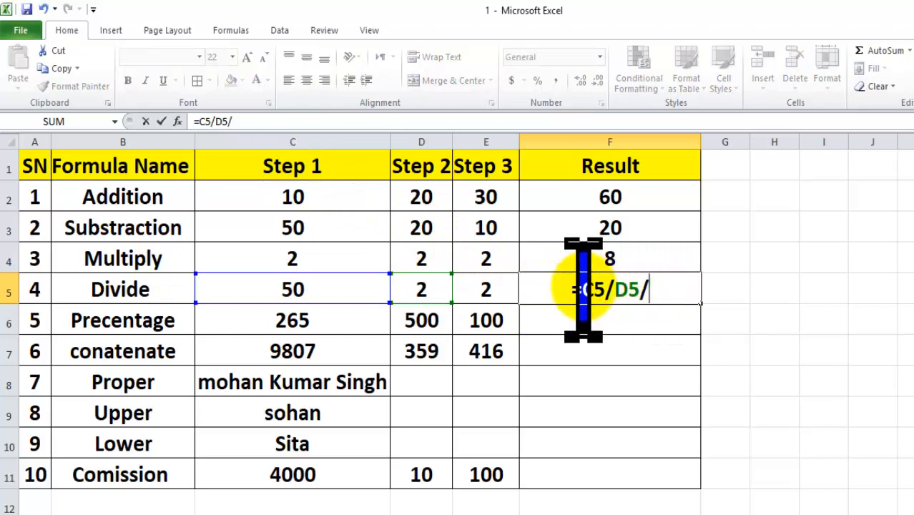
{"action": "left_click", "coordinate": [498, 286]}
{"action": "key", "text": "Return"}
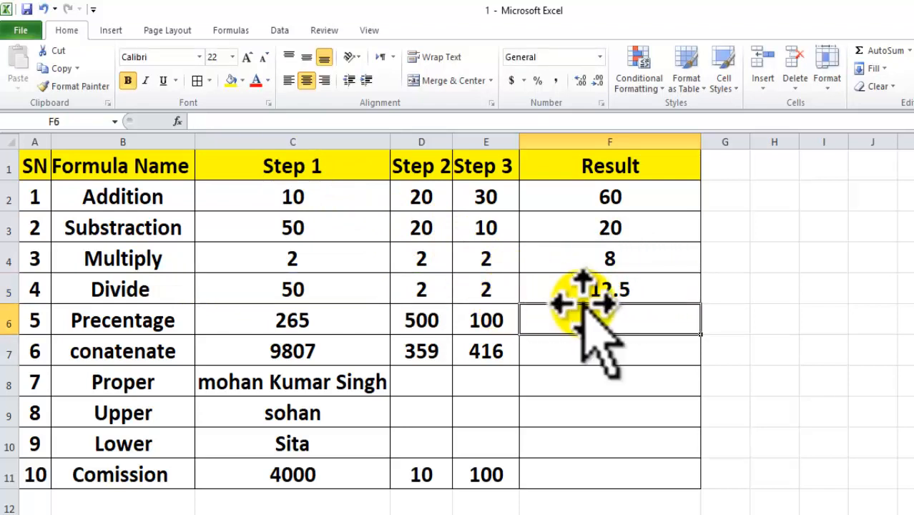
{"action": "left_click", "coordinate": [632, 292]}
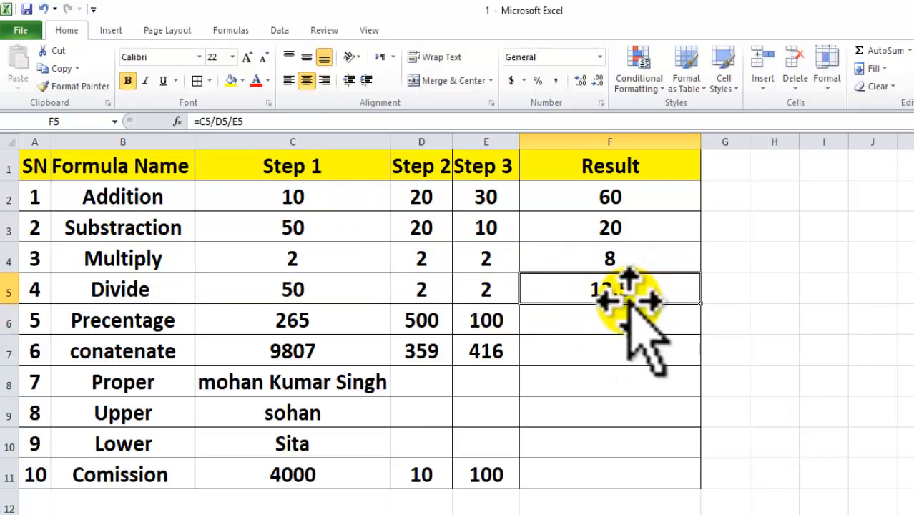
Look over the Precentage row and its Step 1, Step 2 and Step 3 values
{"action": "left_click", "coordinate": [534, 312]}
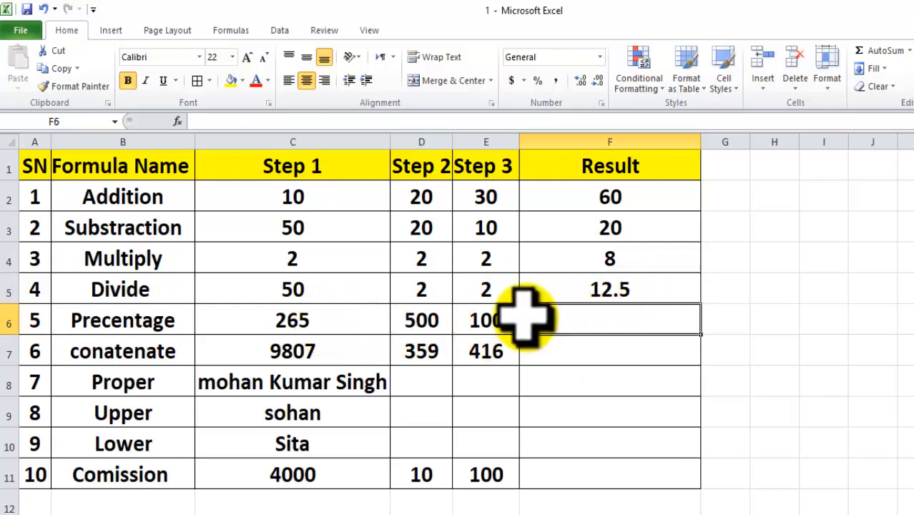
{"action": "left_click_drag", "start_coordinate": [31, 322], "coordinate": [669, 322]}
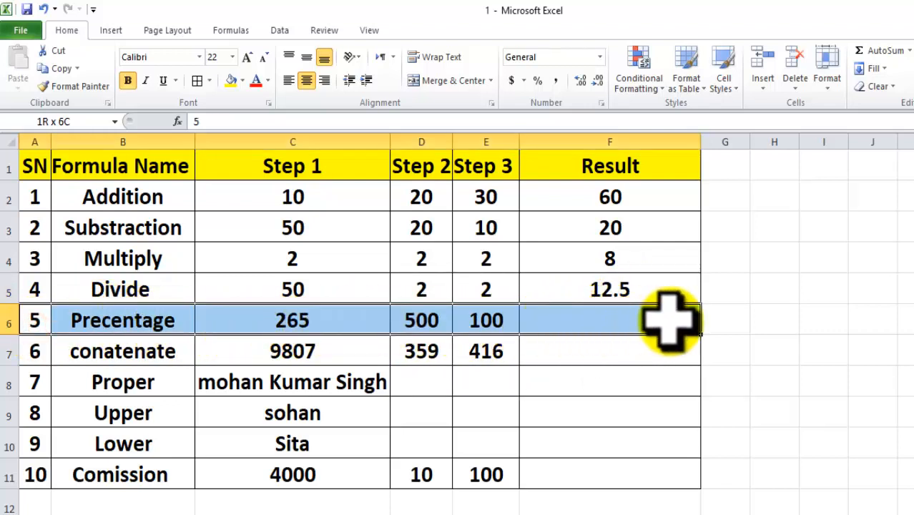
{"action": "left_click", "coordinate": [225, 324]}
{"action": "left_click_drag", "start_coordinate": [415, 322], "coordinate": [625, 312]}
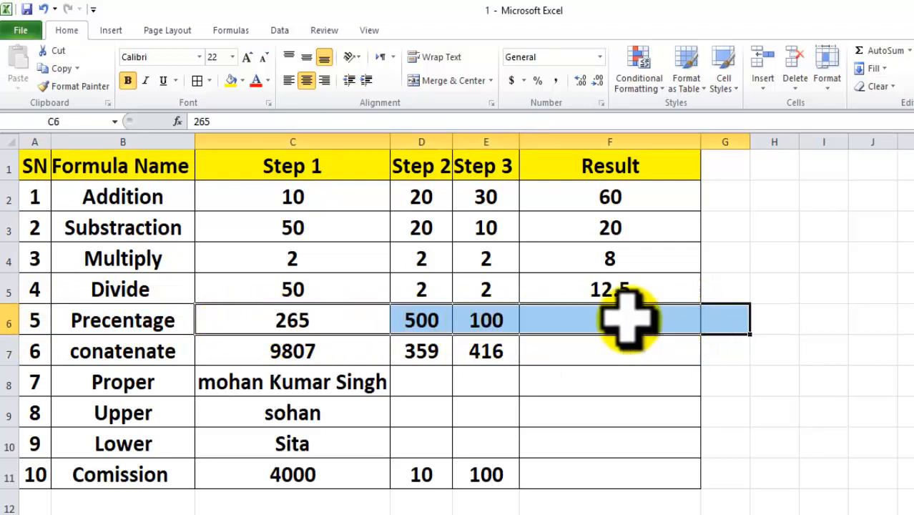
{"action": "left_click", "coordinate": [300, 320]}
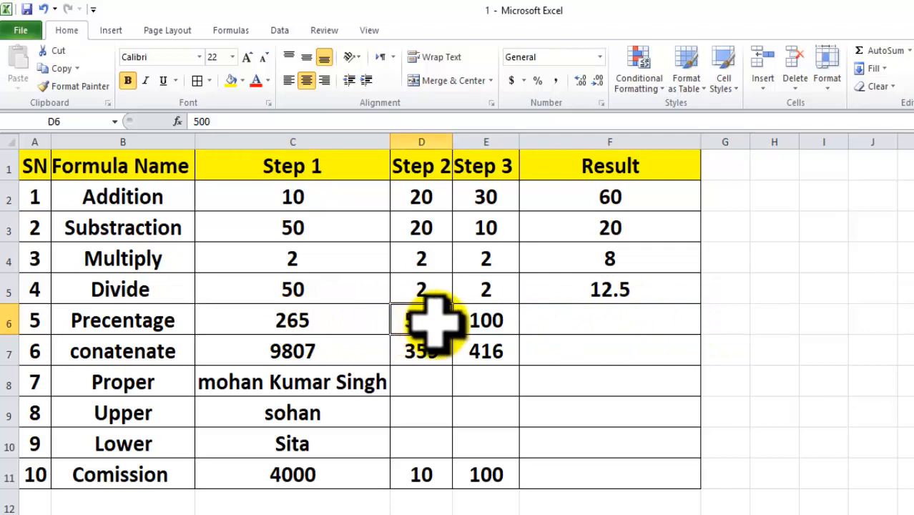
{"action": "left_click", "coordinate": [491, 319]}
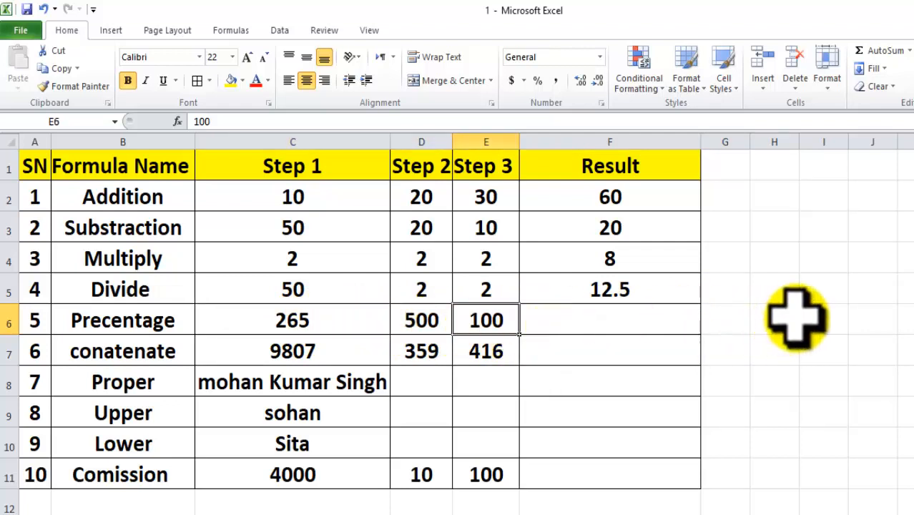
Write the percentage rule tot/grand*100 as a temporary note in J6 and delete it again
{"action": "left_click", "coordinate": [853, 319]}
{"action": "type", "text": "tot/grand*100"}
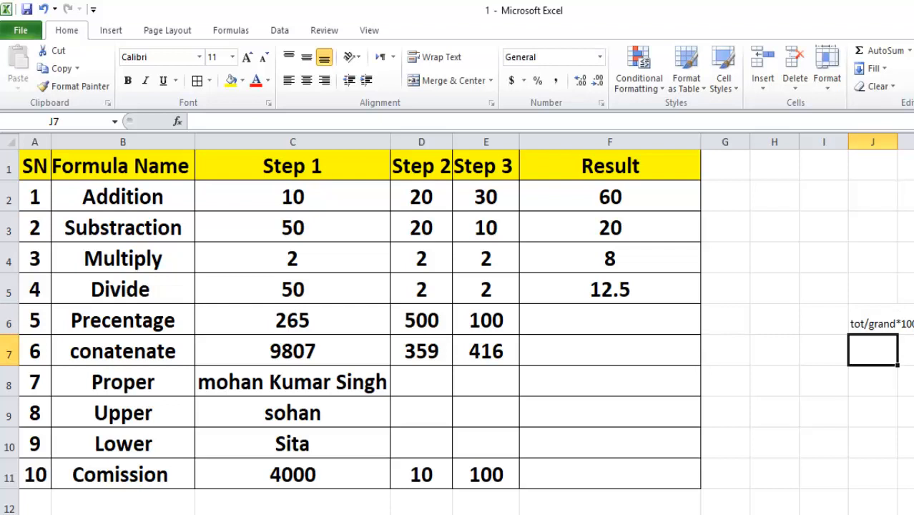
{"action": "left_click", "coordinate": [869, 325]}
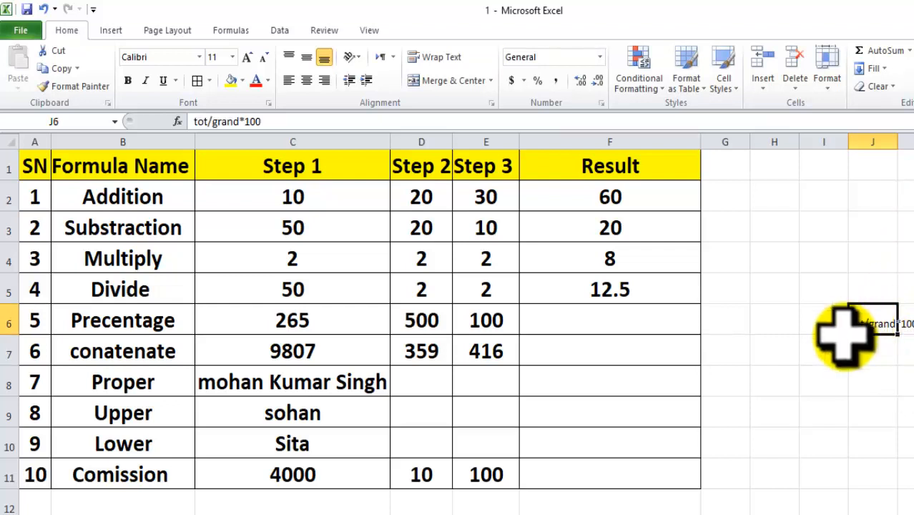
{"action": "left_click", "coordinate": [567, 318]}
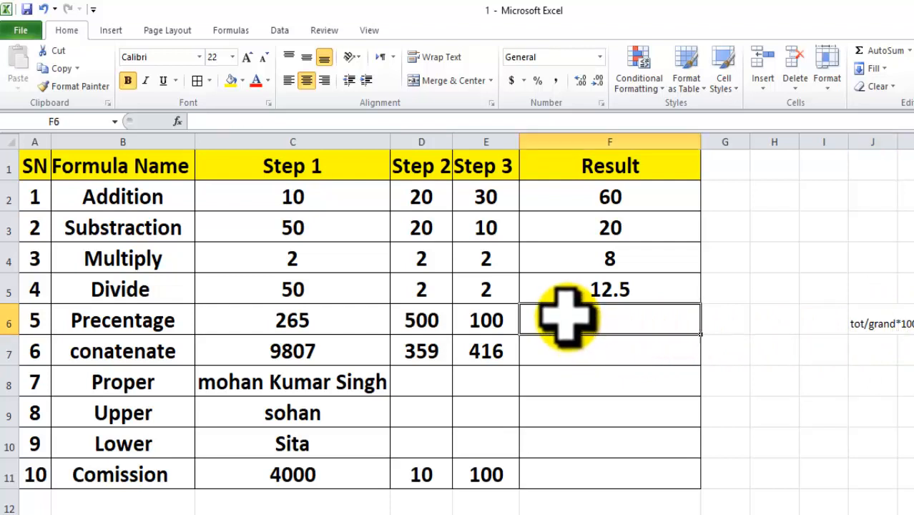
{"action": "left_click", "coordinate": [864, 323]}
{"action": "key", "text": "Delete"}
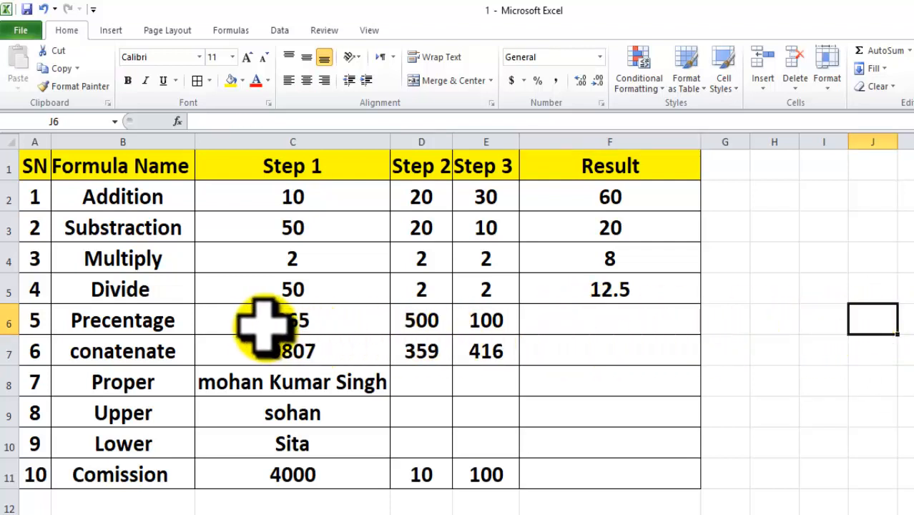
Calculate the Precentage row's result in F6 with the formula =C6/D6*E6
{"action": "left_click", "coordinate": [304, 326]}
{"action": "left_click", "coordinate": [486, 322]}
{"action": "left_click", "coordinate": [579, 326]}
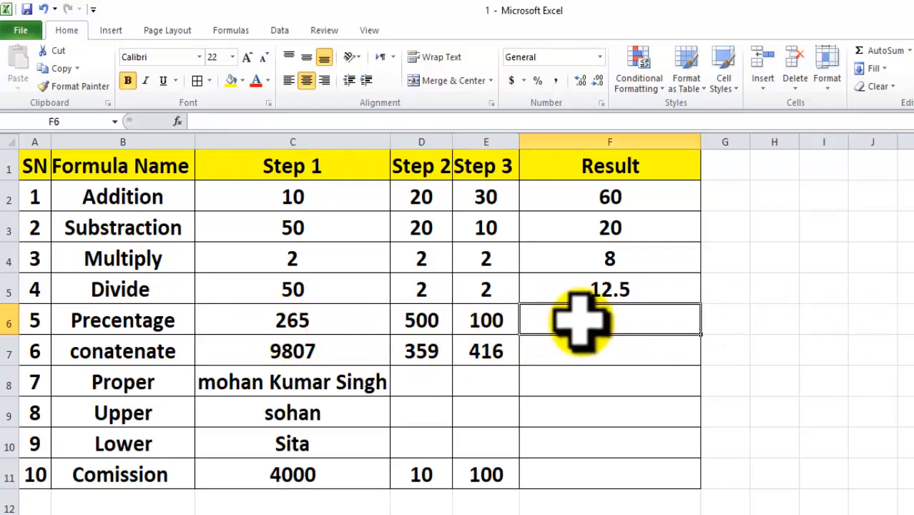
{"action": "type", "text": "="}
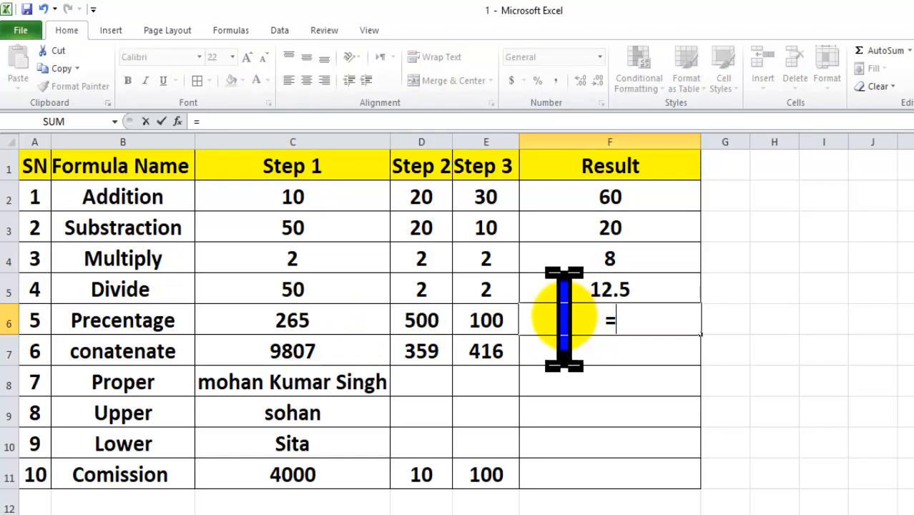
{"action": "left_click", "coordinate": [293, 318]}
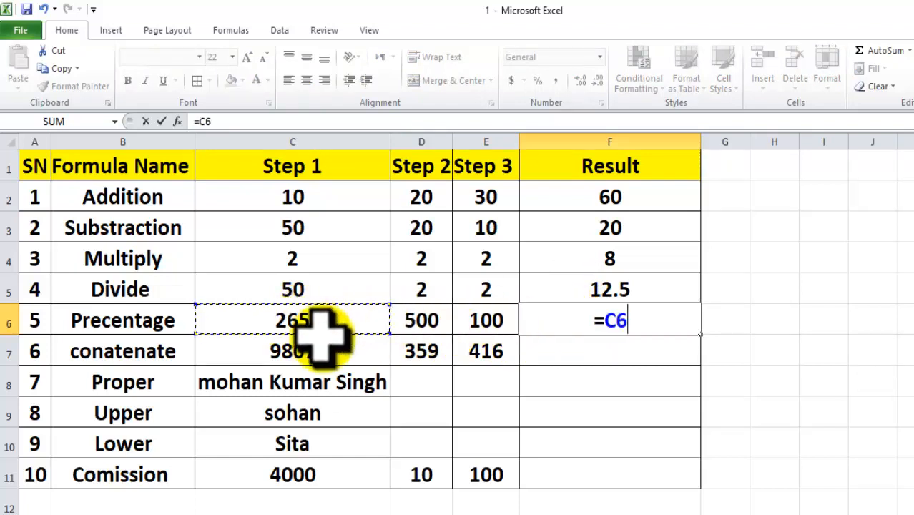
{"action": "left_click", "coordinate": [421, 315]}
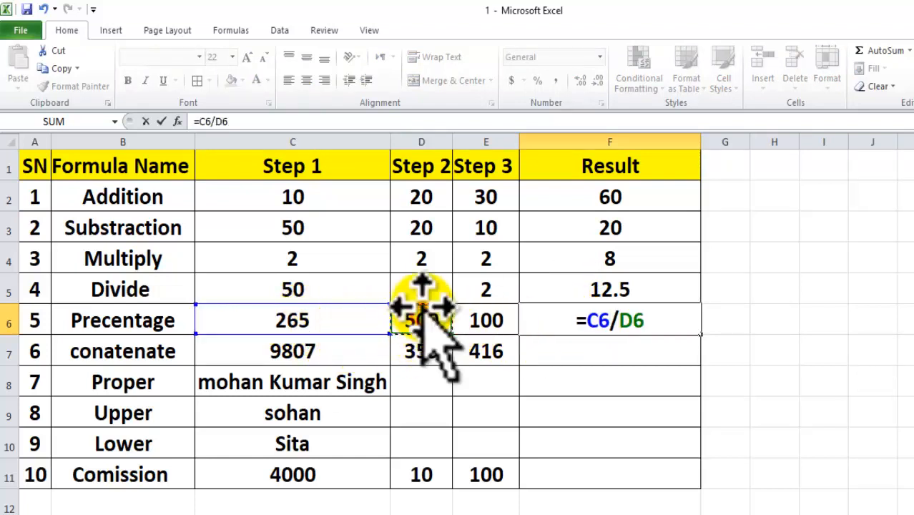
{"action": "type", "text": "*"}
{"action": "left_click", "coordinate": [489, 308]}
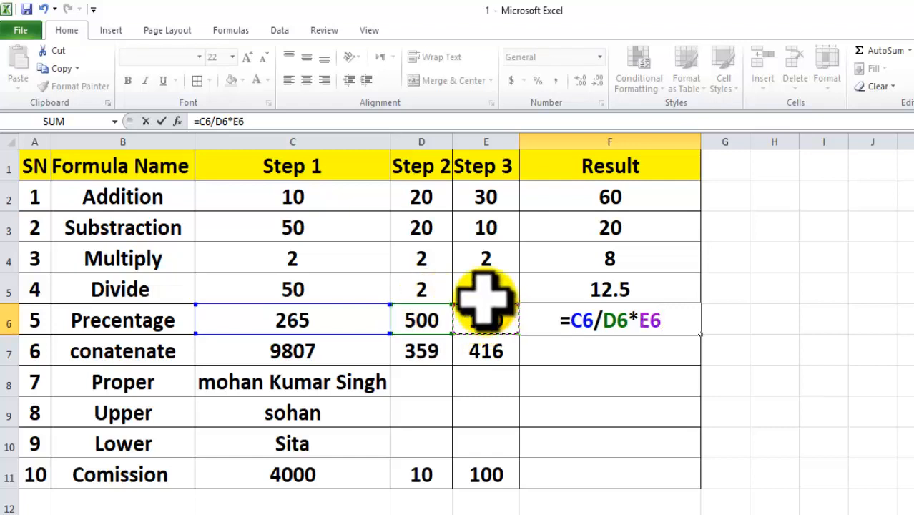
{"action": "key", "text": "Return"}
{"action": "left_click", "coordinate": [613, 314]}
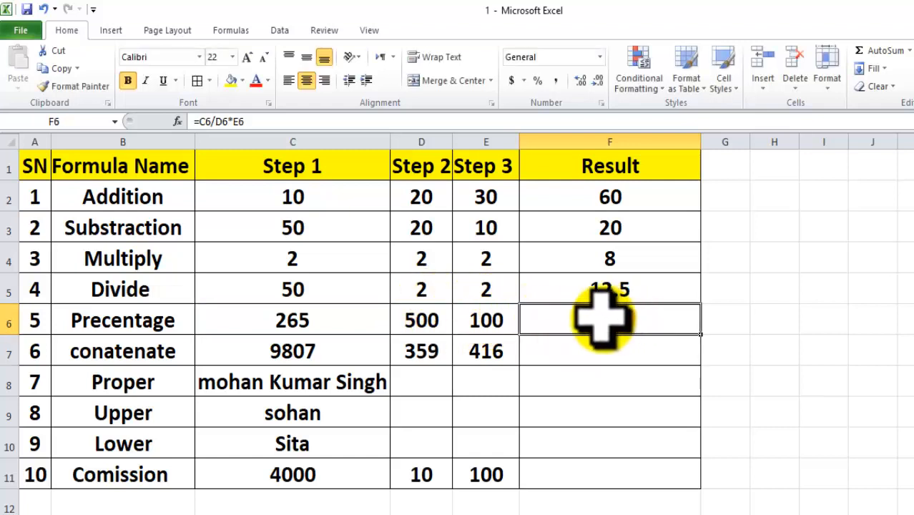
Test the percentage formula by setting the Step 1 value in C6 to 275 and then to 280
{"action": "left_click", "coordinate": [282, 320]}
{"action": "left_click", "coordinate": [420, 330]}
{"action": "left_click", "coordinate": [292, 312]}
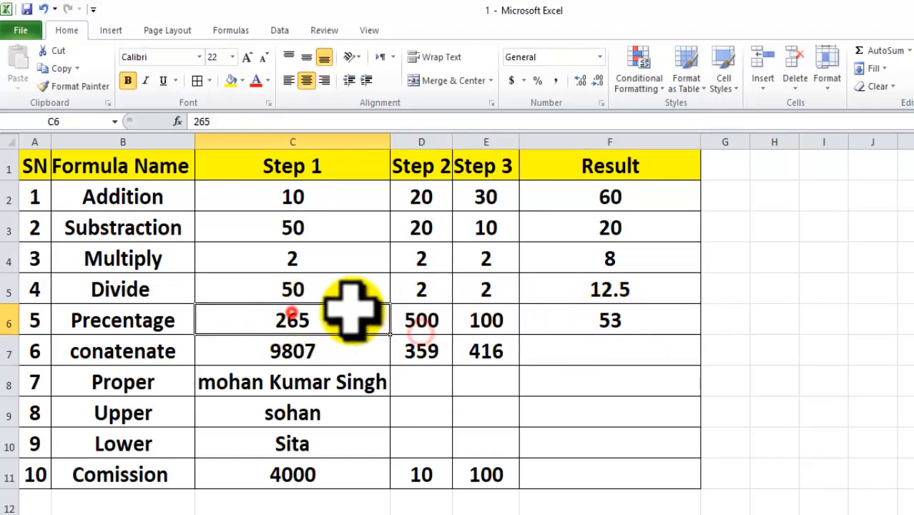
{"action": "type", "text": "275"}
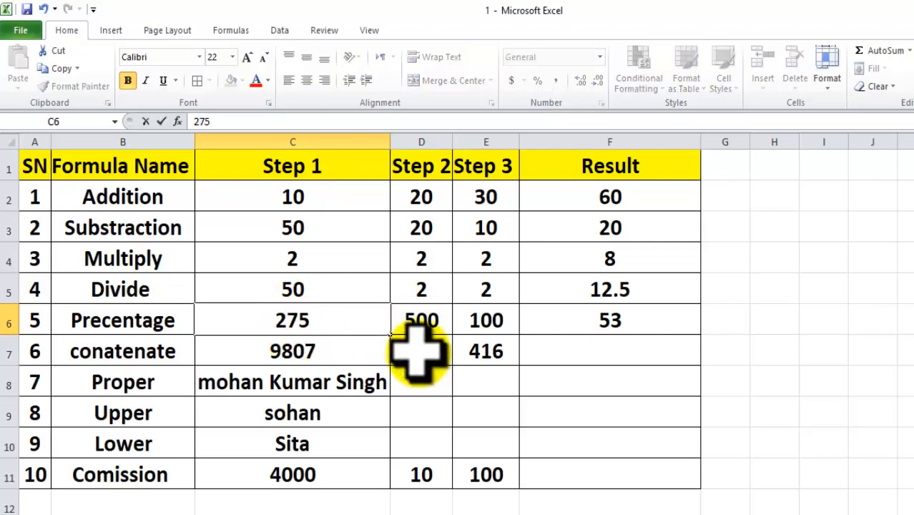
{"action": "key", "text": "Return"}
{"action": "left_click", "coordinate": [304, 317]}
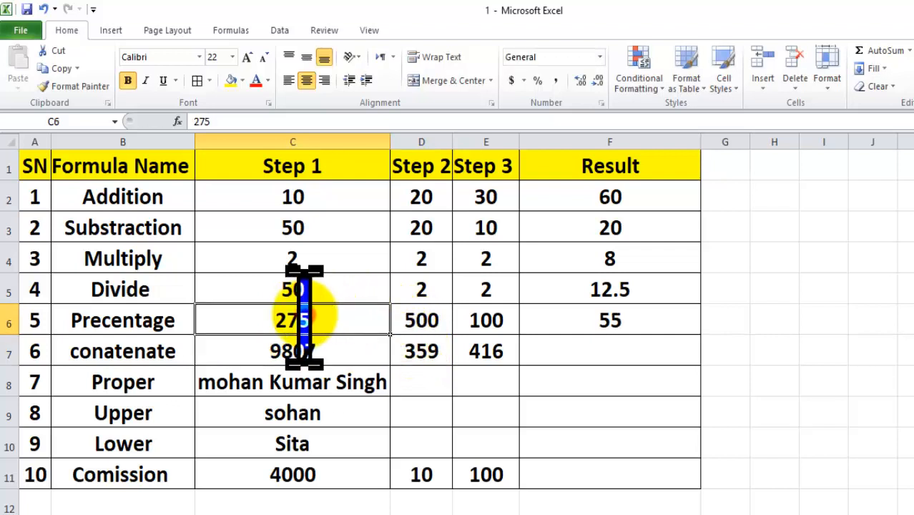
{"action": "type", "text": "280"}
{"action": "key", "text": "Return"}
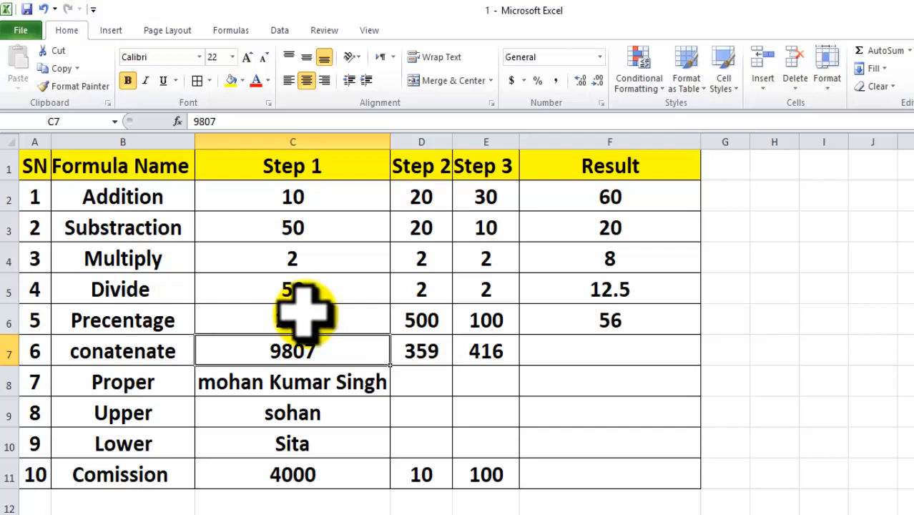
Try 600 as the Precentage row's Step 2 value in D6, and set it back to 500
{"action": "left_click", "coordinate": [404, 322]}
{"action": "type", "text": "600"}
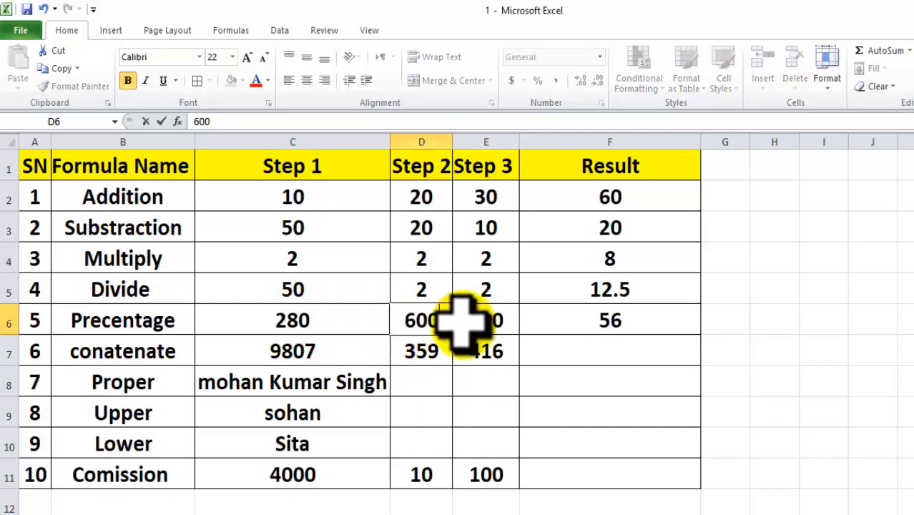
{"action": "key", "text": "Return"}
{"action": "left_click", "coordinate": [436, 320]}
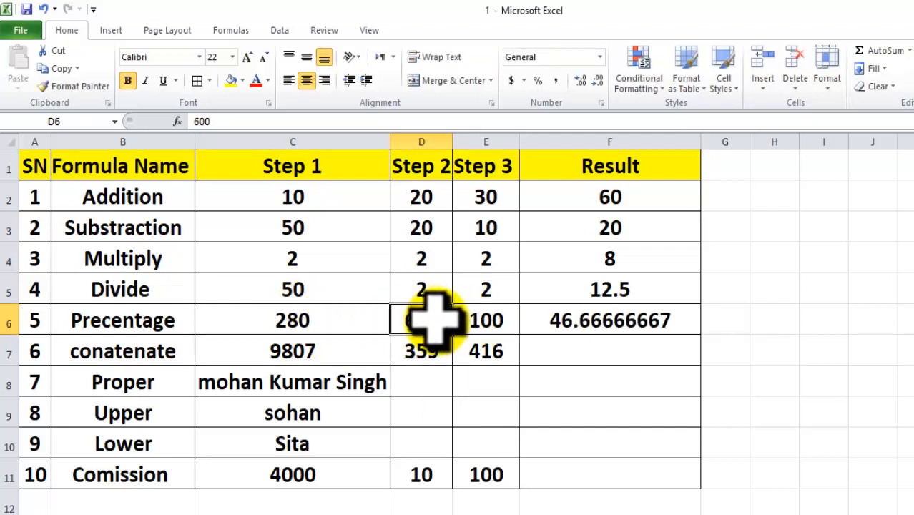
{"action": "type", "text": "500"}
{"action": "key", "text": "Return"}
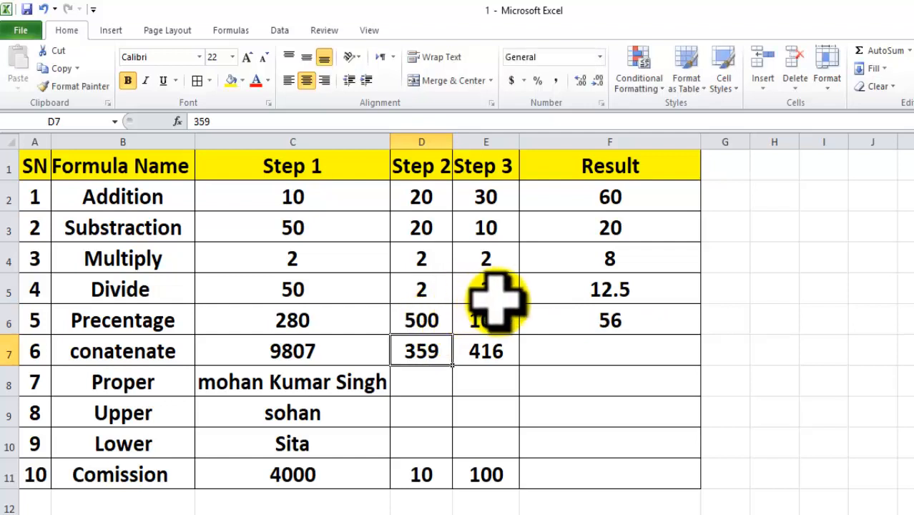
Check the percentage result in F6 and set the Precentage row's Step 1 value in C6 to 300
{"action": "left_click", "coordinate": [596, 319]}
{"action": "left_click", "coordinate": [317, 324]}
{"action": "type", "text": "300"}
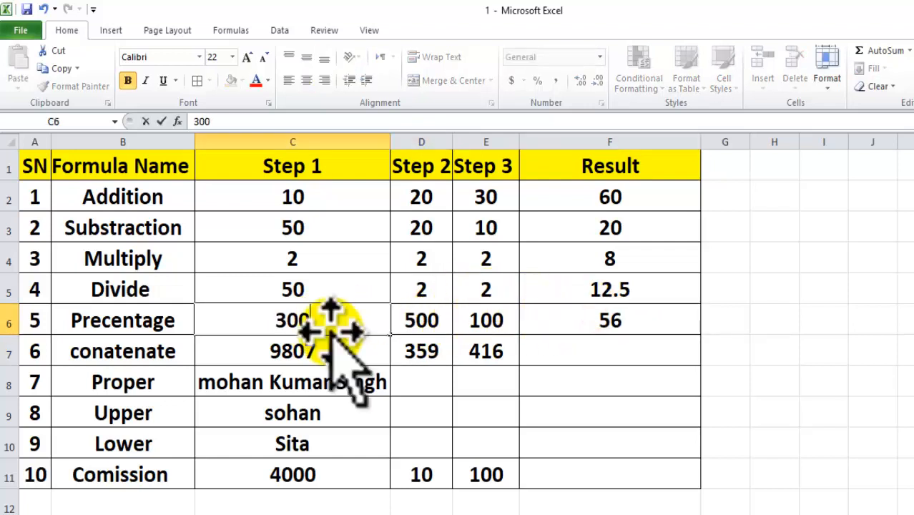
{"action": "key", "text": "Return"}
{"action": "left_click", "coordinate": [331, 320]}
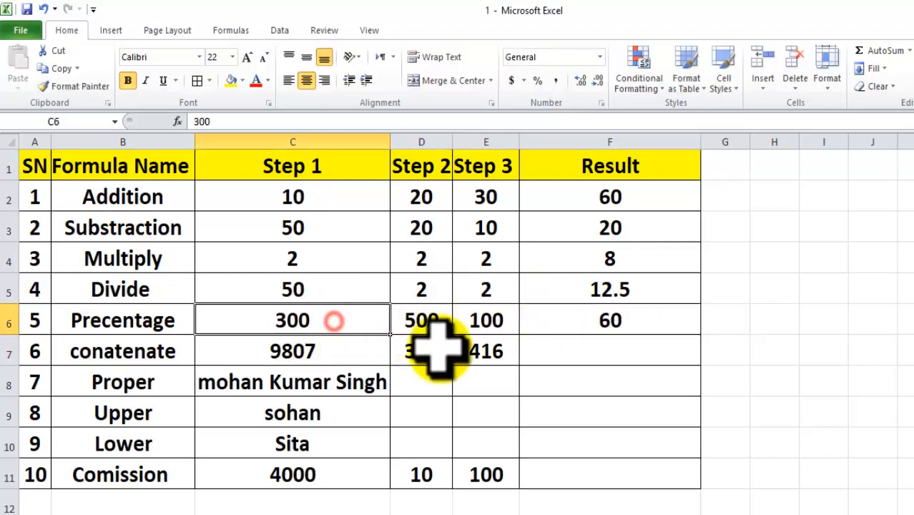
Correct the misspelled formula name in B7 to Concatenate
{"action": "left_click", "coordinate": [606, 333]}
{"action": "left_click", "coordinate": [296, 349]}
{"action": "left_click", "coordinate": [79, 358]}
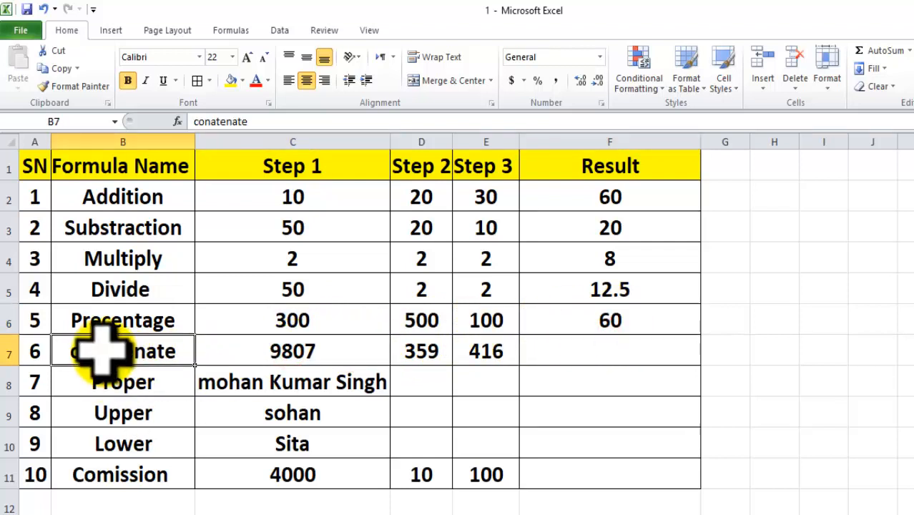
{"action": "double_click", "coordinate": [104, 352]}
{"action": "type", "text": "Conca"}
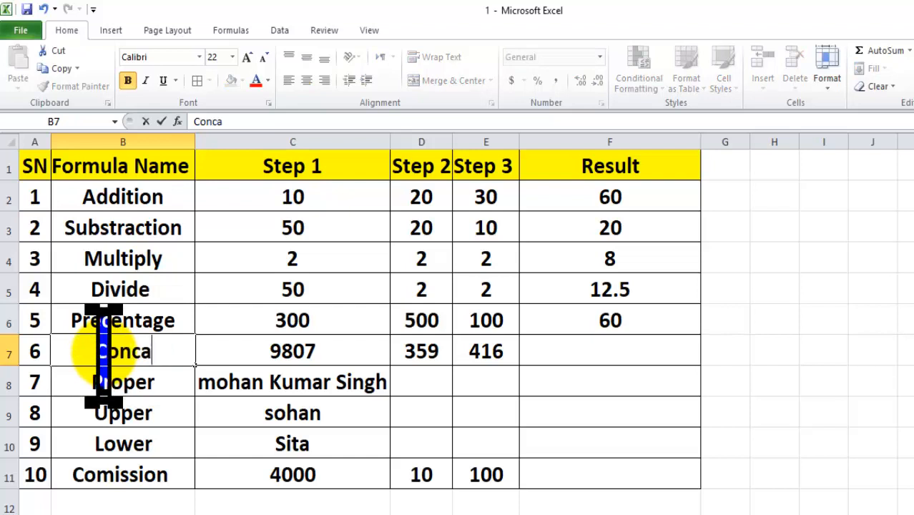
{"action": "type", "text": "tenate"}
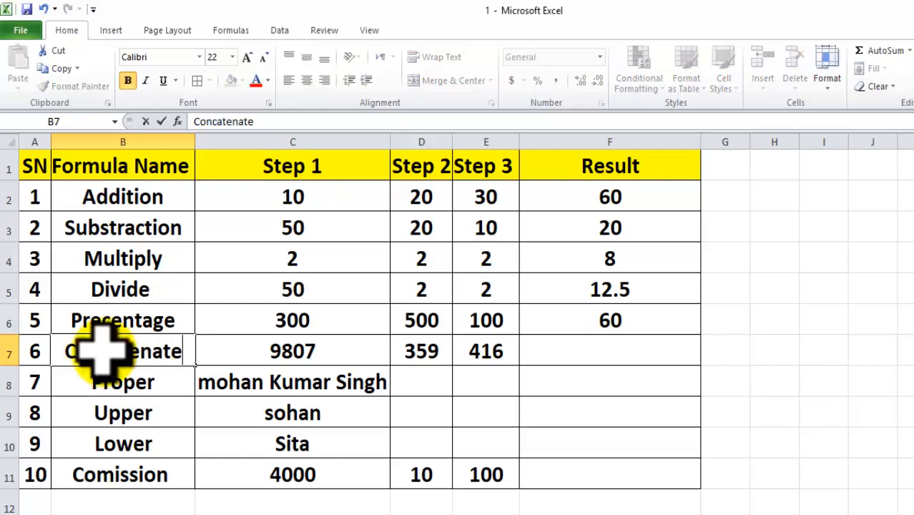
{"action": "key", "text": "Tab"}
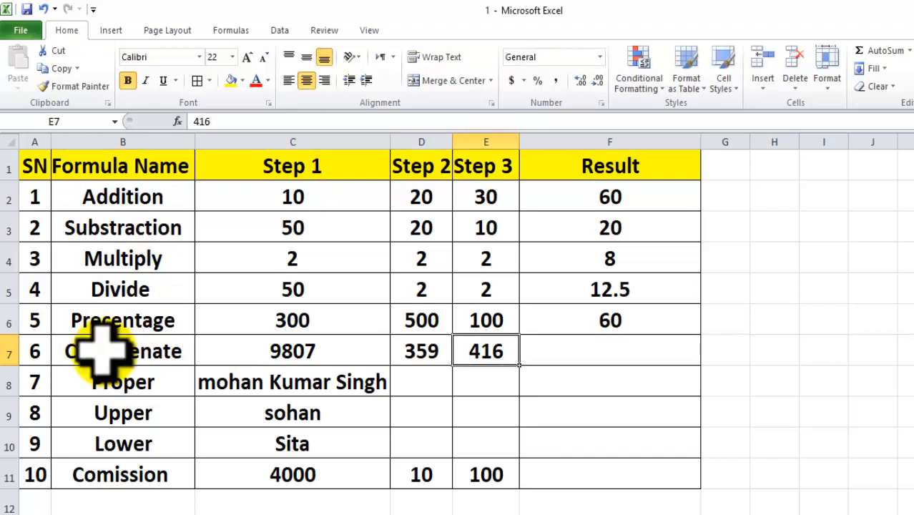
{"action": "key", "text": "Tab"}
{"action": "type", "text": "=co"}
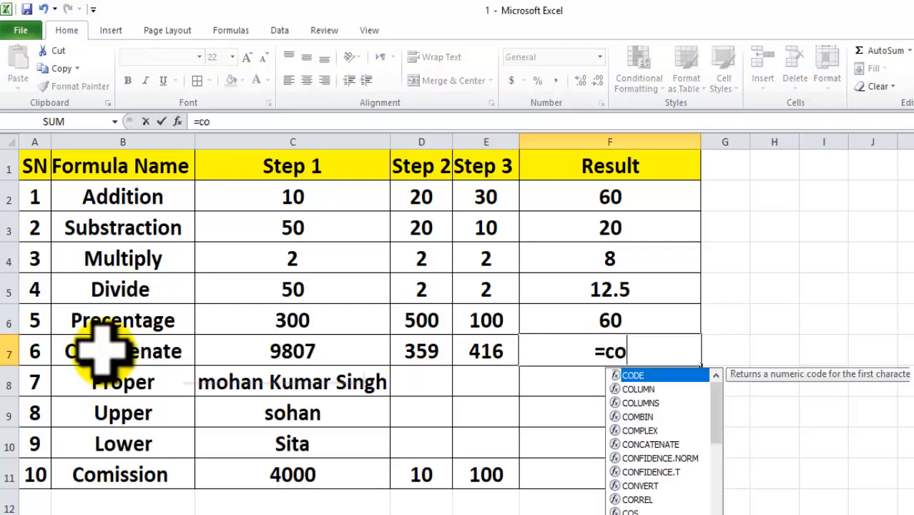
{"action": "type", "text": "ncat"}
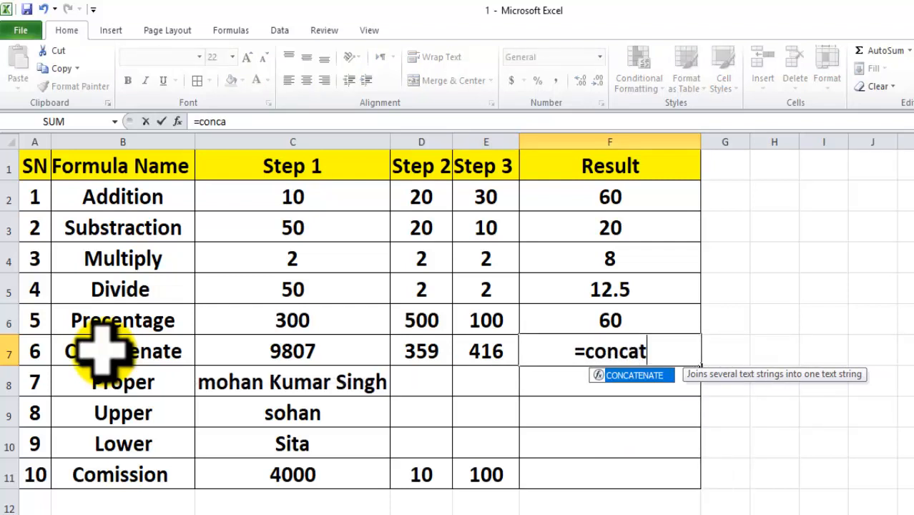
{"action": "type", "text": "eo"}
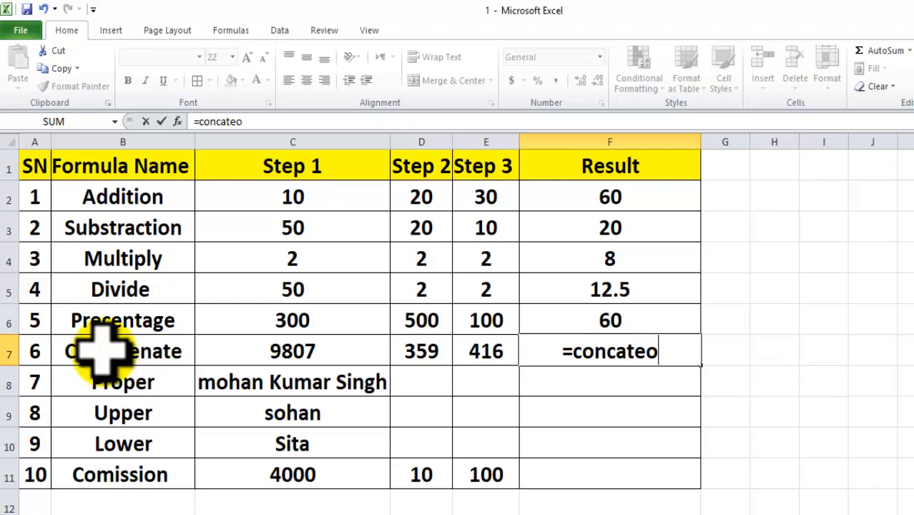
{"action": "key", "text": "BackSpace"}
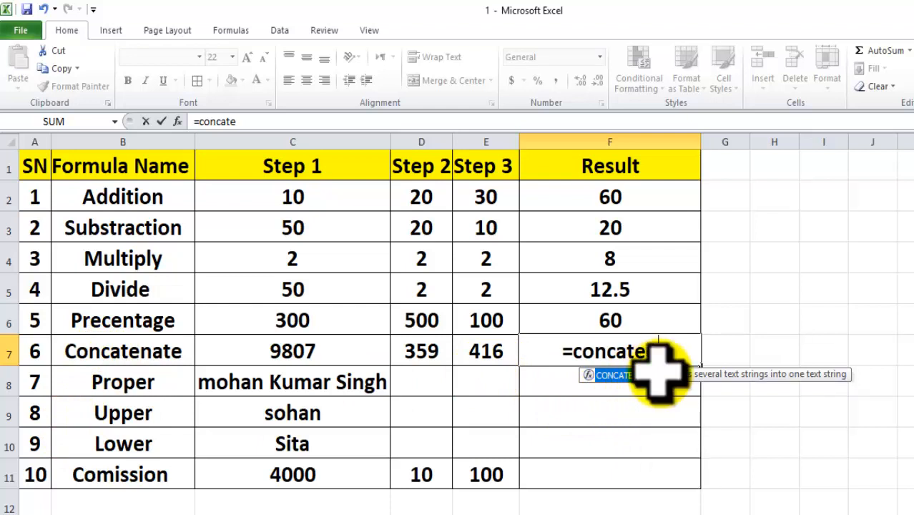
{"action": "type", "text": "o"}
{"action": "key", "text": "BackSpace"}
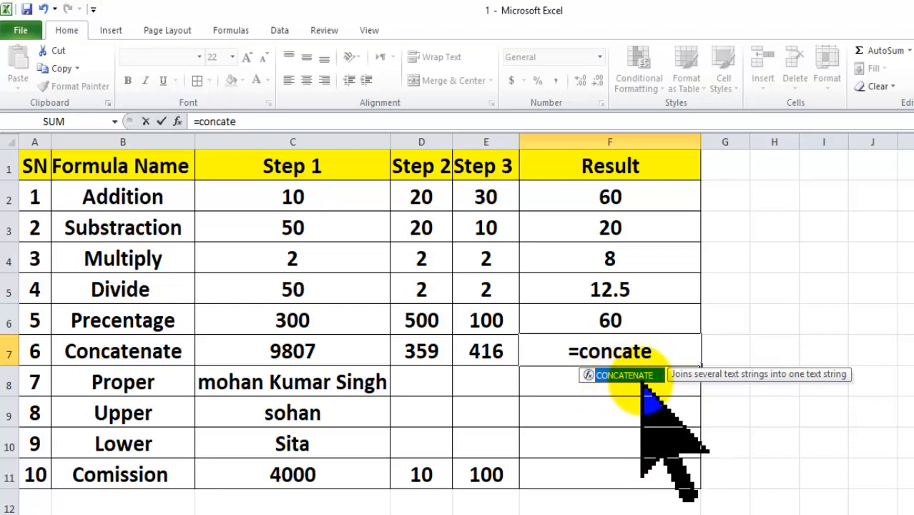
{"action": "type", "text": "nate"}
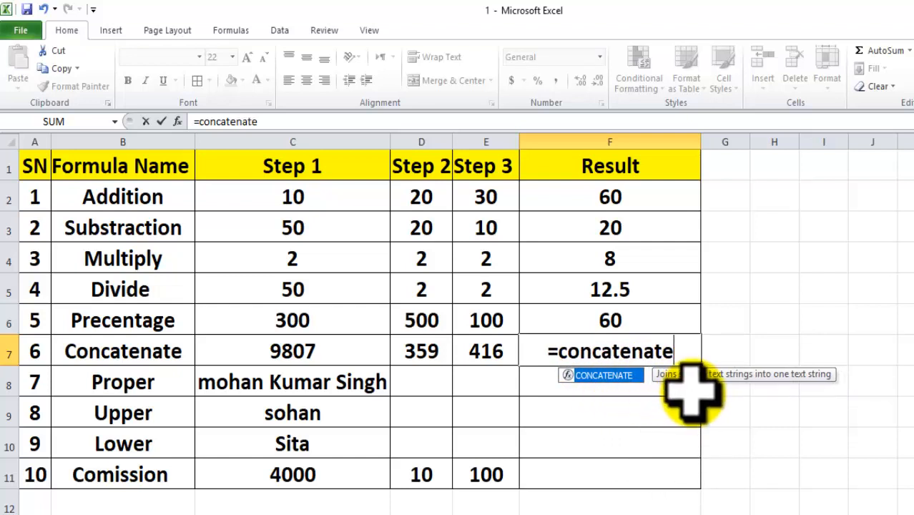
{"action": "type", "text": "("}
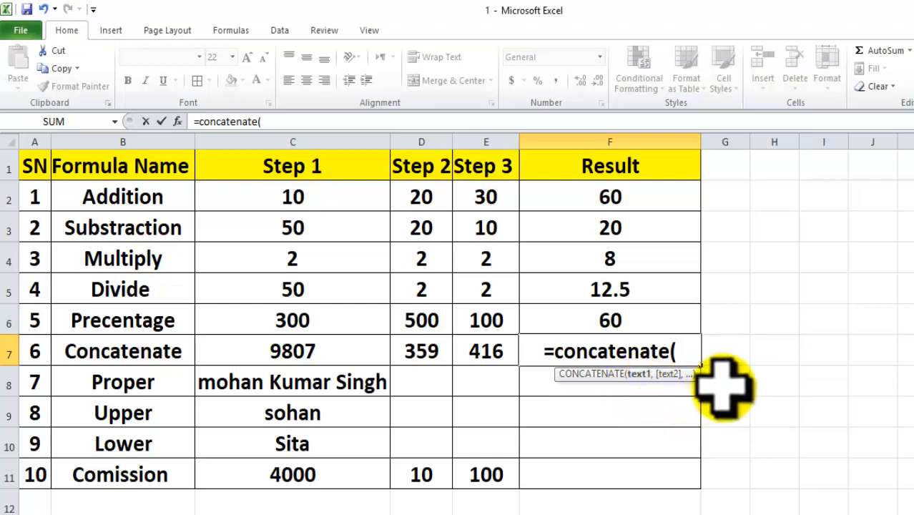
{"action": "left_click", "coordinate": [324, 351]}
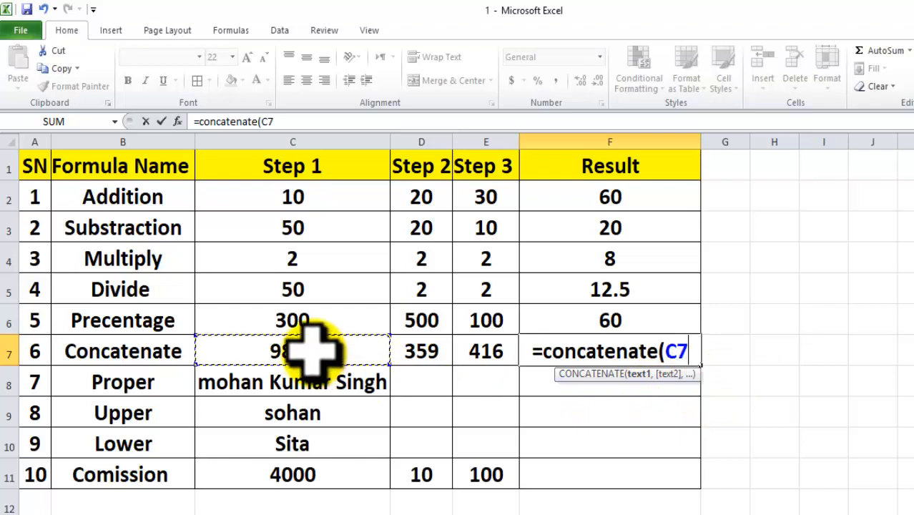
{"action": "type", "text": ","}
{"action": "left_click", "coordinate": [429, 351]}
{"action": "type", "text": ","}
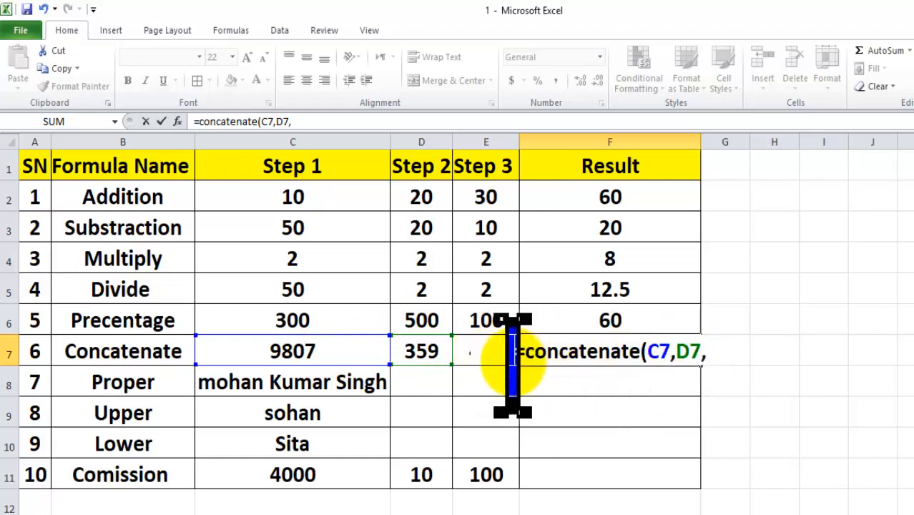
{"action": "key", "text": "Escape"}
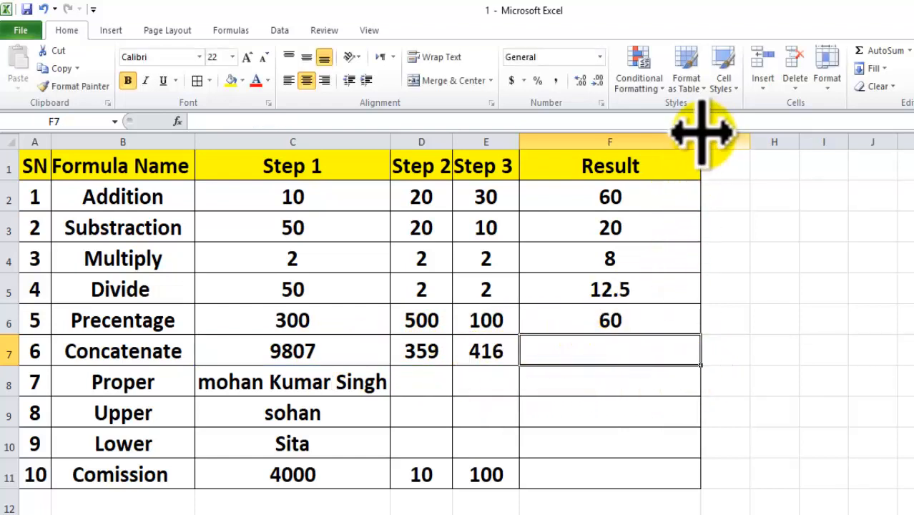
Widen the Result column and join the Concatenate row's three step values in F7 with the formula =concatenate(C7,D7,E7)
{"action": "left_click_drag", "start_coordinate": [699, 136], "coordinate": [812, 143]}
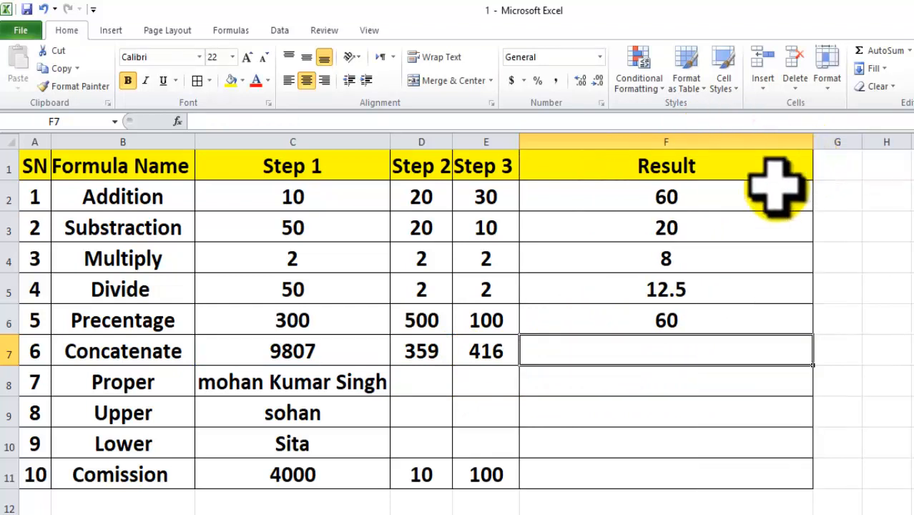
{"action": "type", "text": "="}
{"action": "left_click", "coordinate": [591, 351]}
{"action": "type", "text": "c"}
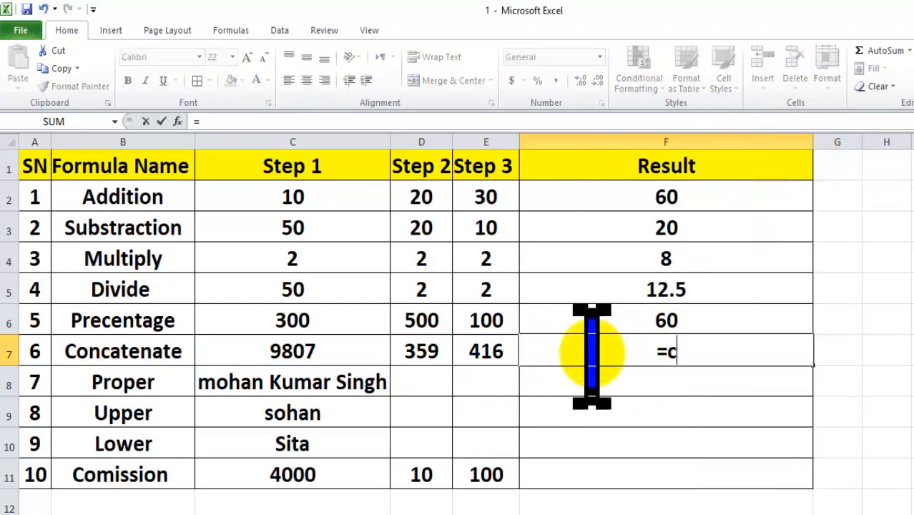
{"action": "type", "text": "oncte"}
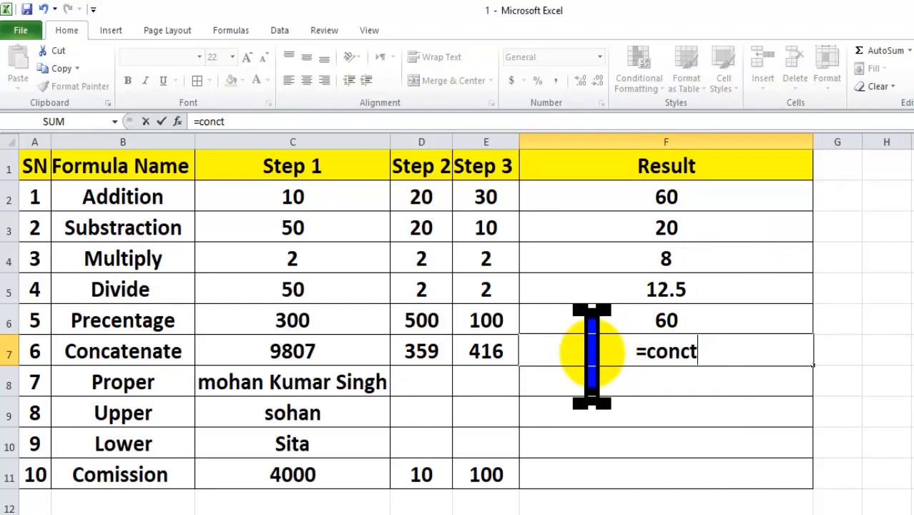
{"action": "key", "text": "BackSpace"}
{"action": "key", "text": "BackSpace"}
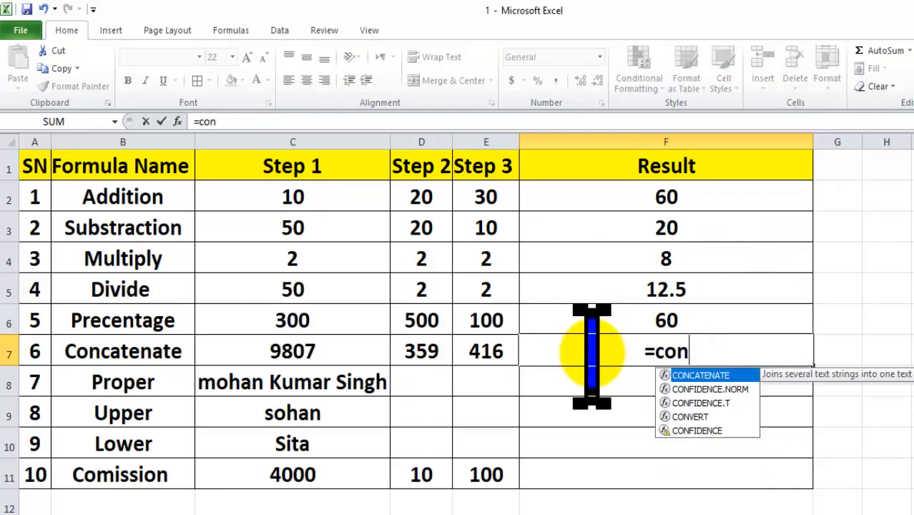
{"action": "type", "text": "cate"}
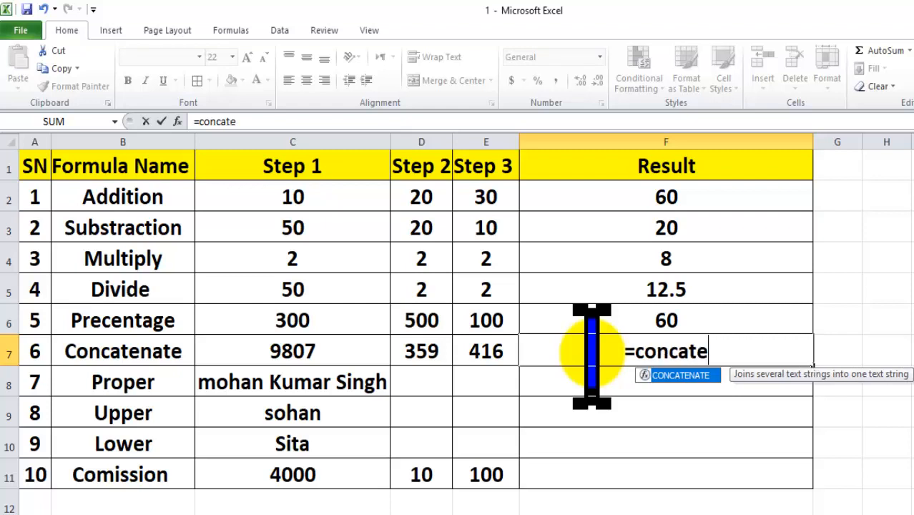
{"action": "type", "text": "nate"}
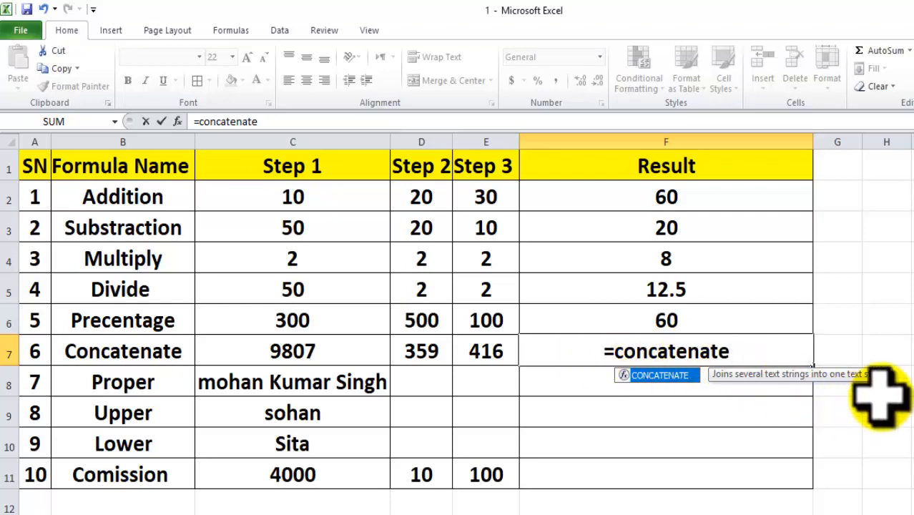
{"action": "type", "text": "("}
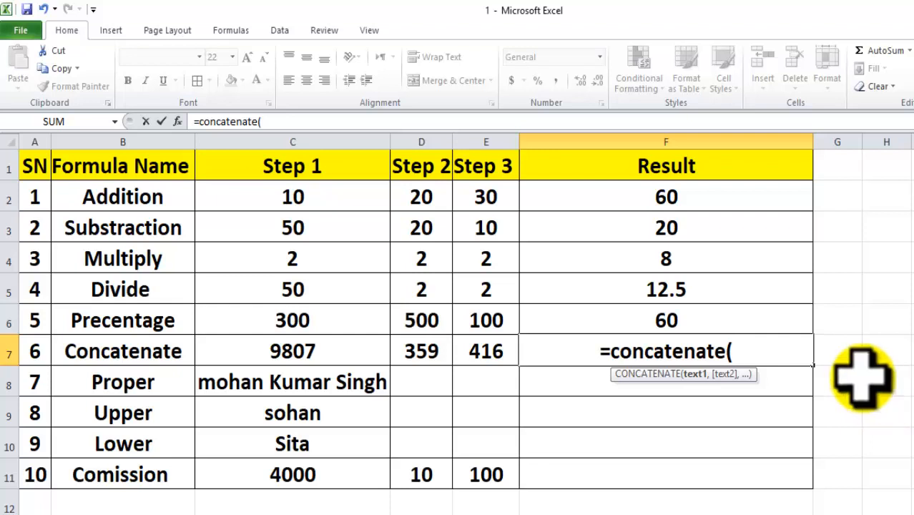
{"action": "left_click", "coordinate": [322, 349]}
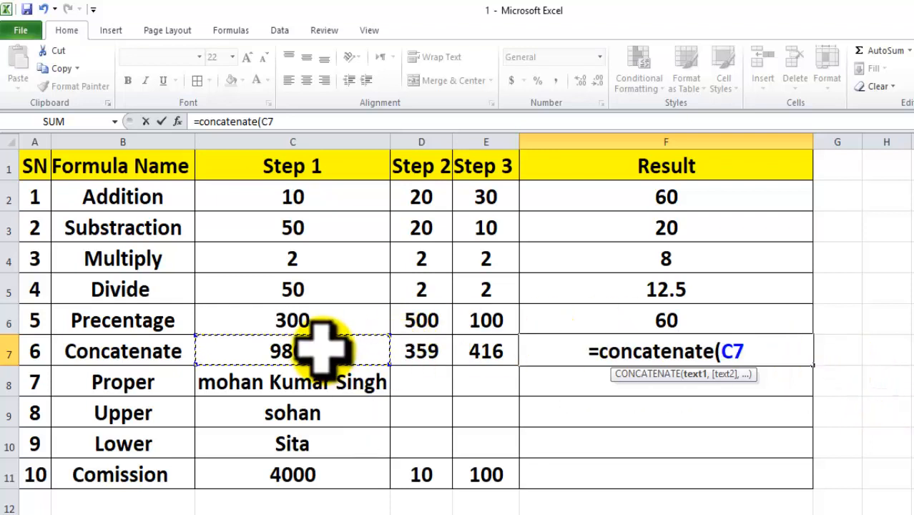
{"action": "type", "text": ","}
{"action": "left_click", "coordinate": [420, 349]}
{"action": "type", "text": ","}
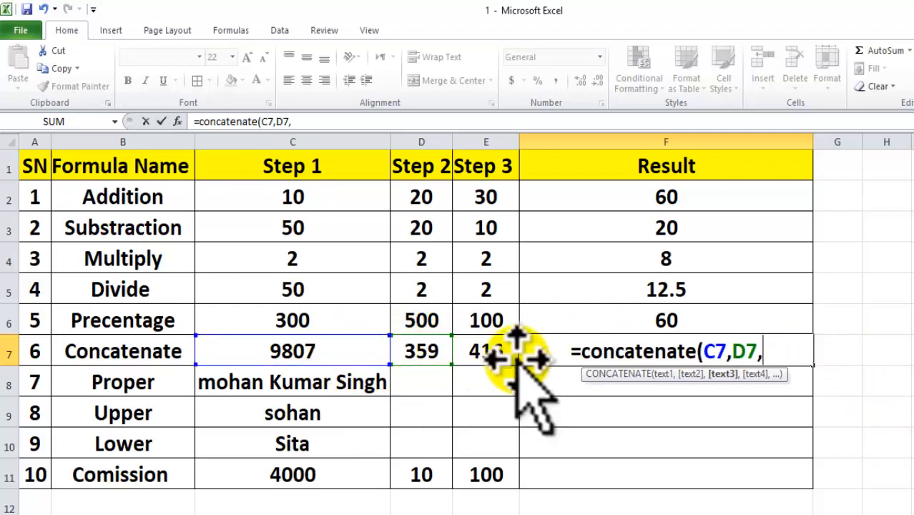
{"action": "left_click", "coordinate": [499, 349]}
{"action": "type", "text": ")"}
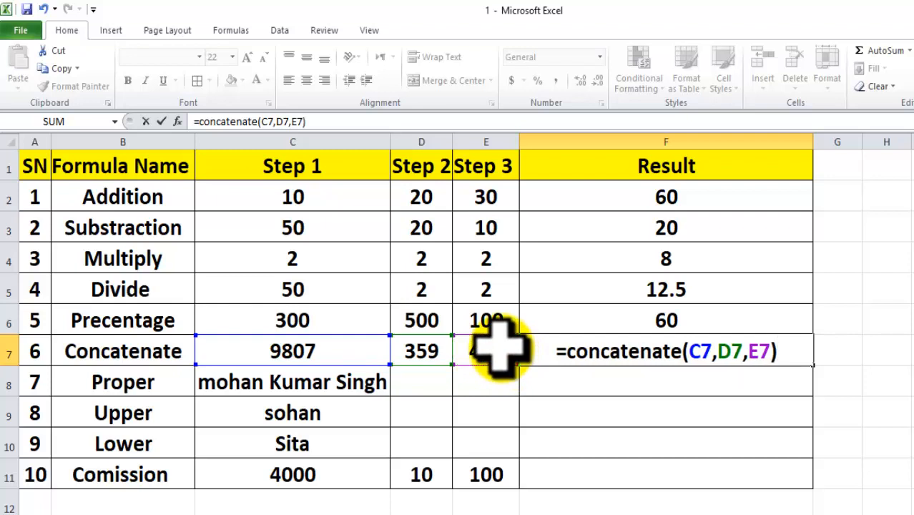
{"action": "key", "text": "Return"}
{"action": "left_click", "coordinate": [612, 349]}
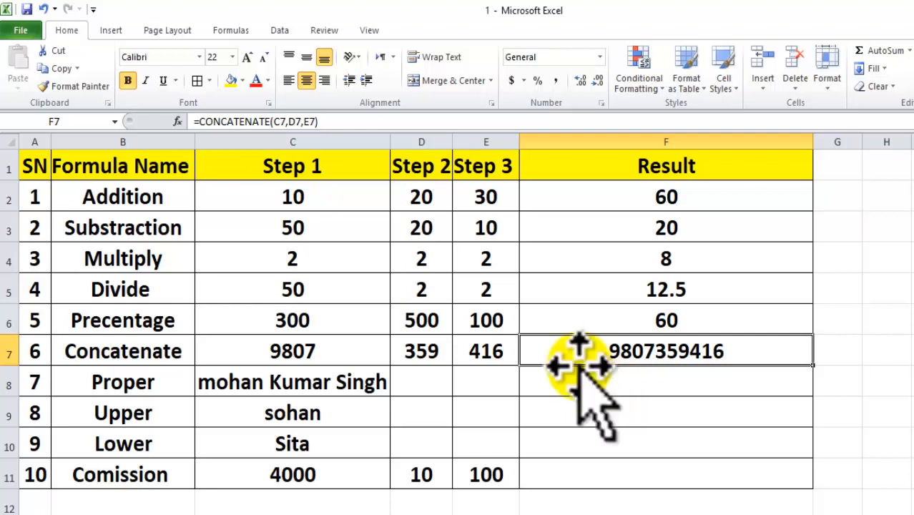
Convert the Proper row's Step 1 name to proper case in F8 with the formula =proper(C8)
{"action": "left_click", "coordinate": [138, 382]}
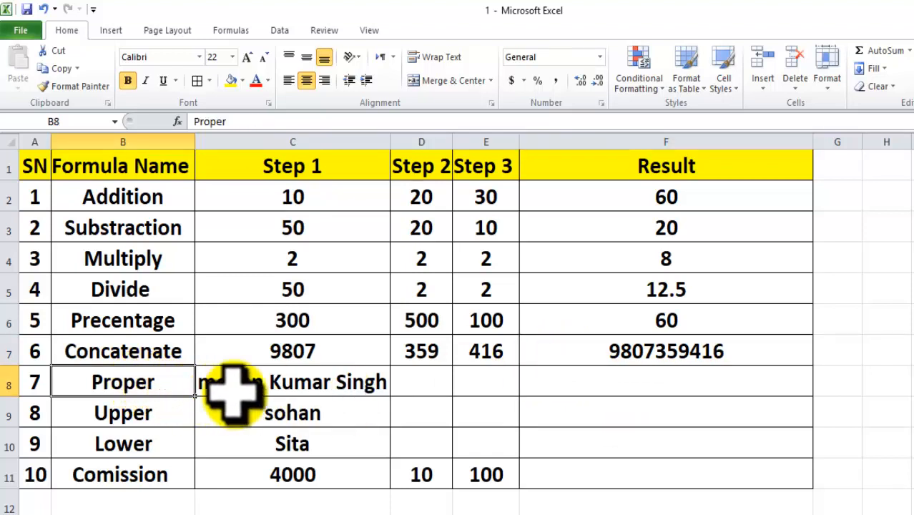
{"action": "left_click", "coordinate": [301, 378]}
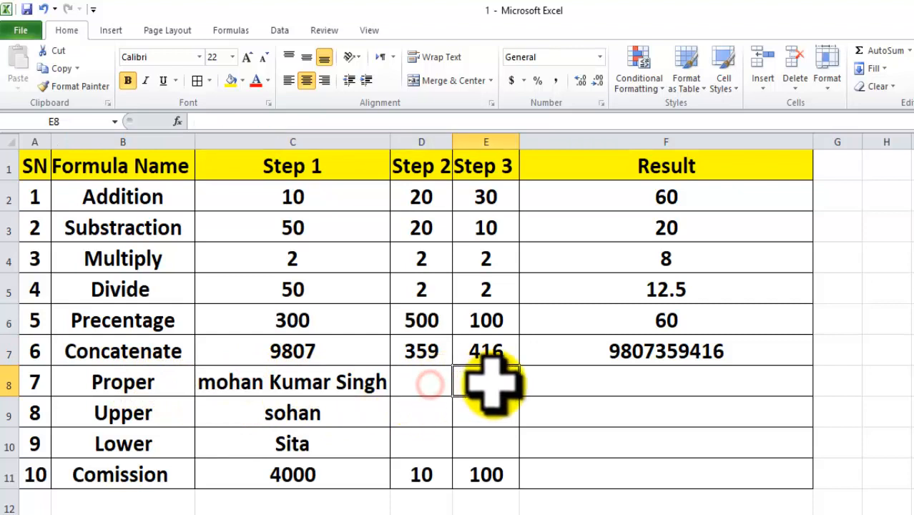
{"action": "left_click", "coordinate": [526, 382]}
{"action": "left_click", "coordinate": [236, 389]}
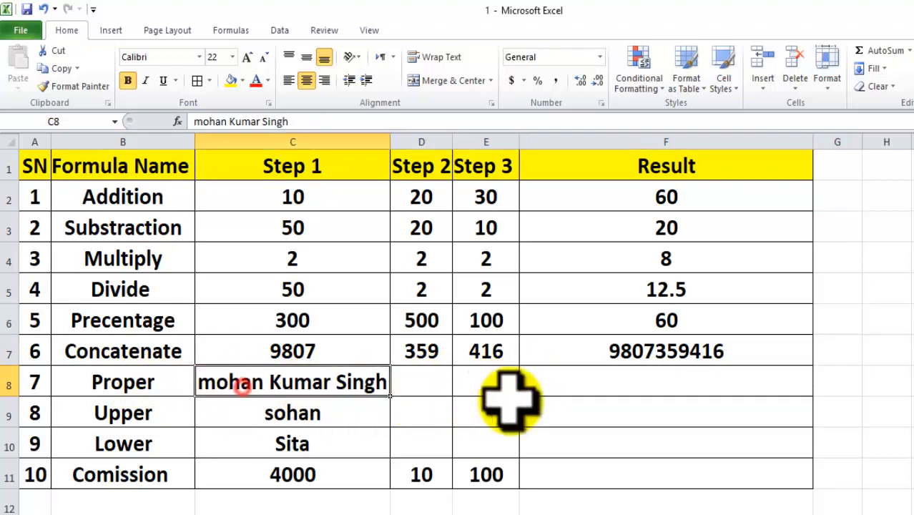
{"action": "left_click", "coordinate": [562, 392]}
{"action": "double_click", "coordinate": [562, 383]}
{"action": "type", "text": "=p"}
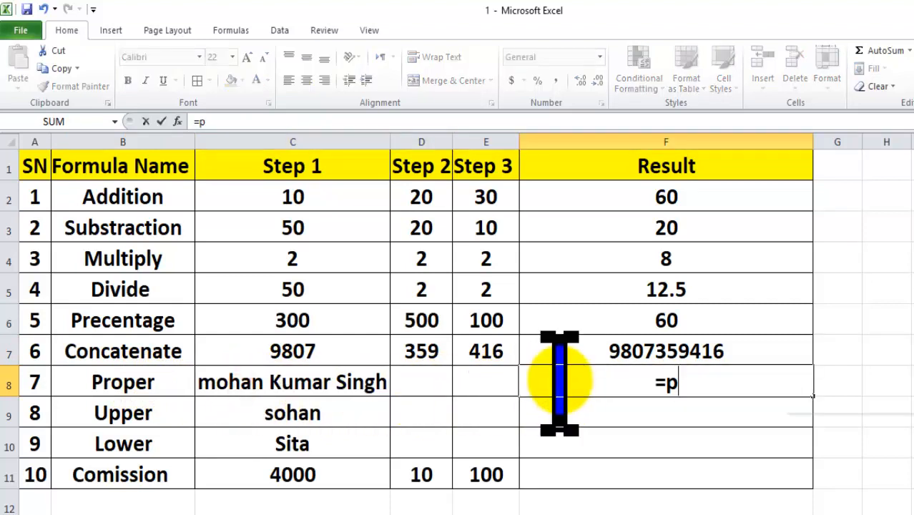
{"action": "type", "text": "roper("}
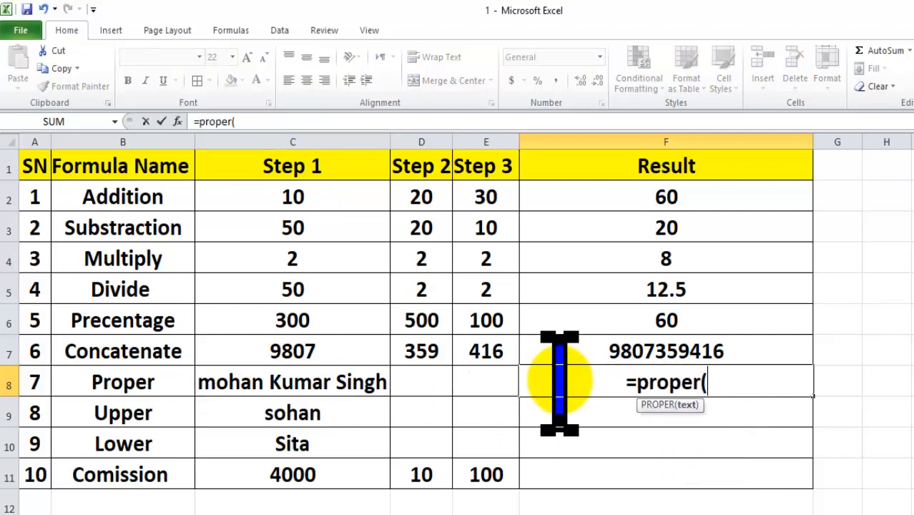
{"action": "left_click", "coordinate": [275, 382]}
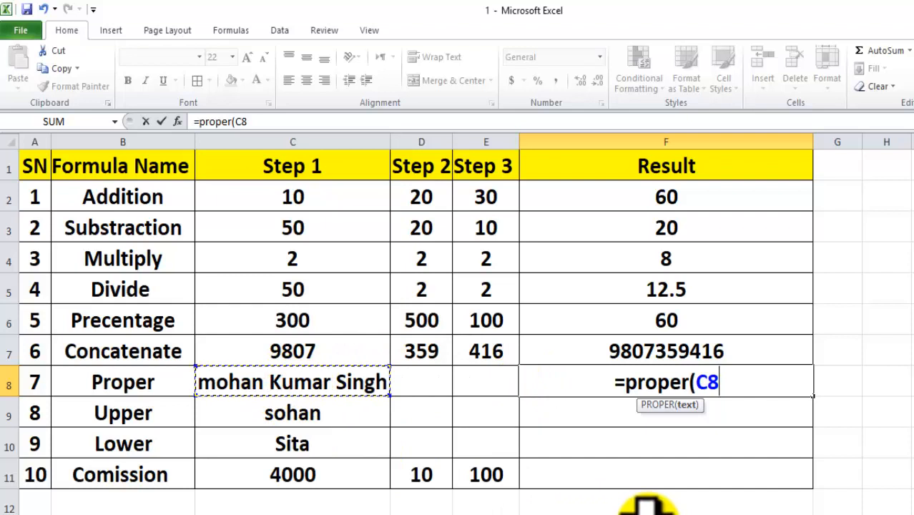
{"action": "type", "text": ")"}
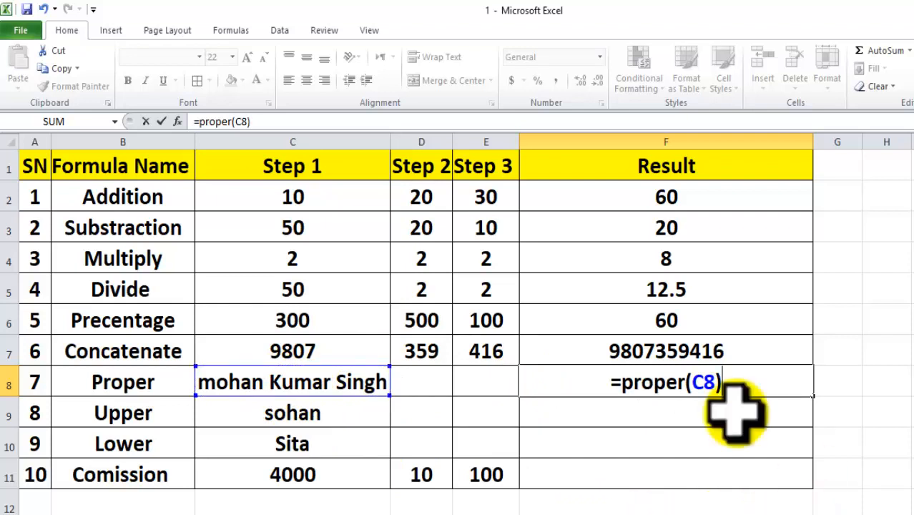
{"action": "key", "text": "Return"}
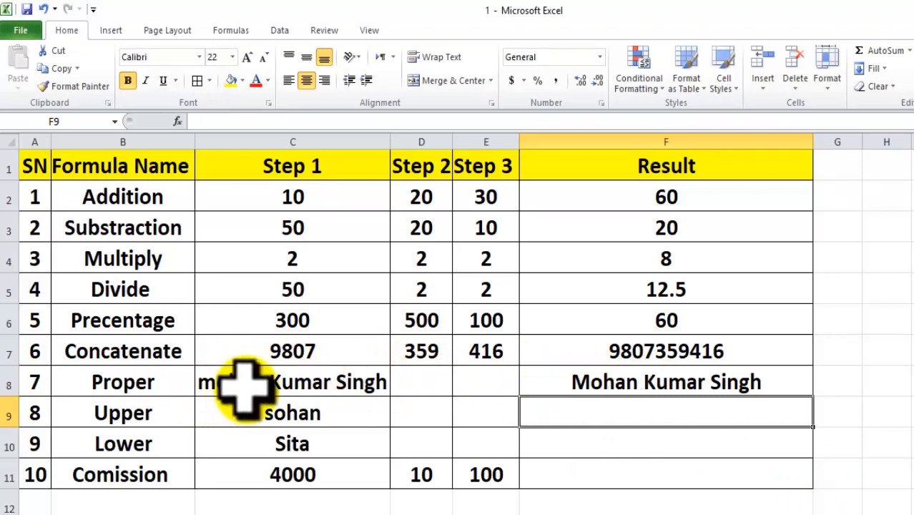
Test the proper-case formula by changing the second letter of the middle name in C8 to a capital U
{"action": "double_click", "coordinate": [283, 379]}
{"action": "key", "text": "Delete"}
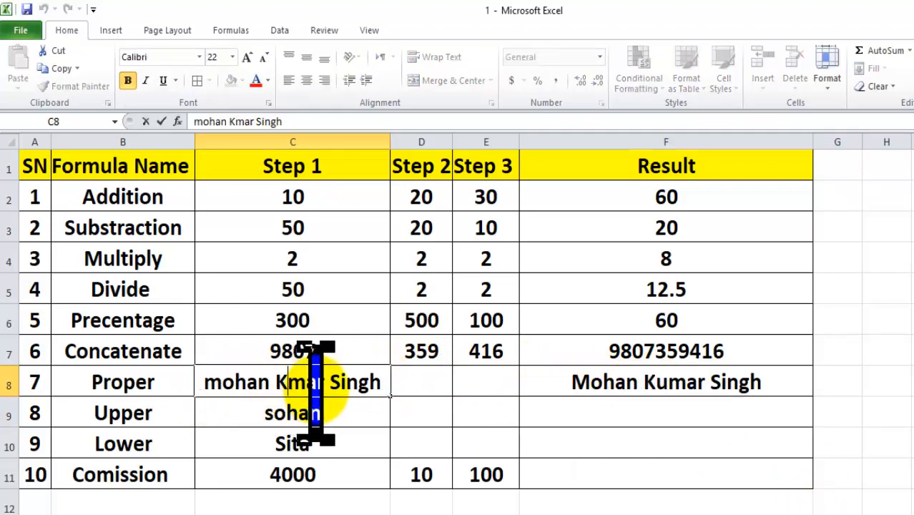
{"action": "type", "text": "U"}
{"action": "key", "text": "Return"}
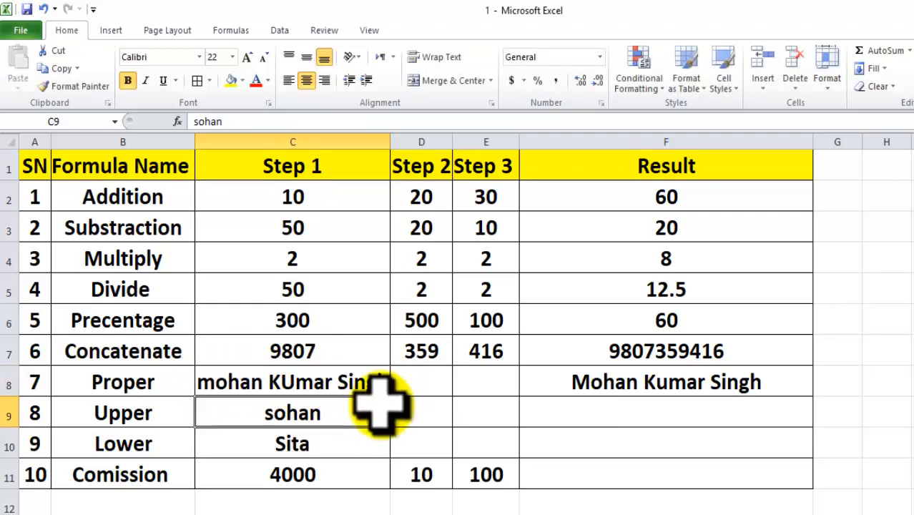
Change the surname's first letter in C8 to lowercase and compare the Step 1 name with the Proper result in F8
{"action": "left_click", "coordinate": [327, 374]}
{"action": "double_click", "coordinate": [341, 384]}
{"action": "key", "text": "Delete"}
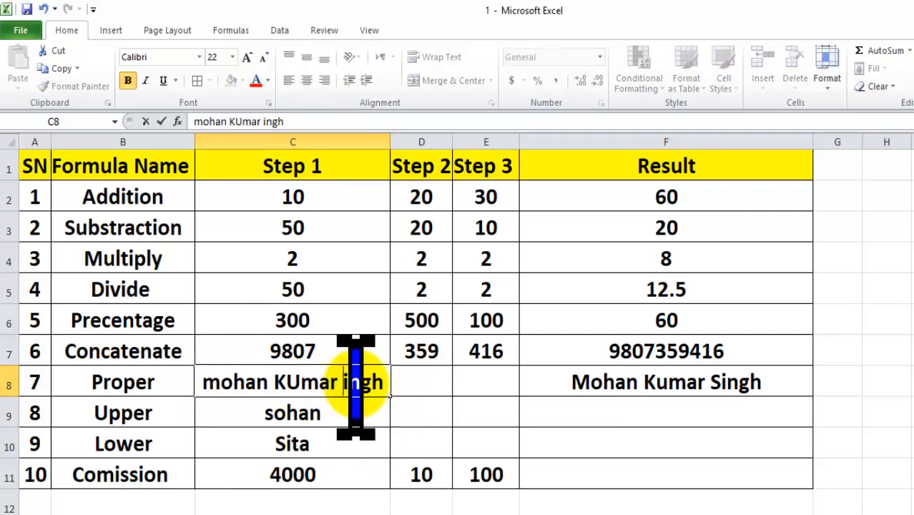
{"action": "type", "text": "s"}
{"action": "key", "text": "Return"}
{"action": "left_click", "coordinate": [365, 385]}
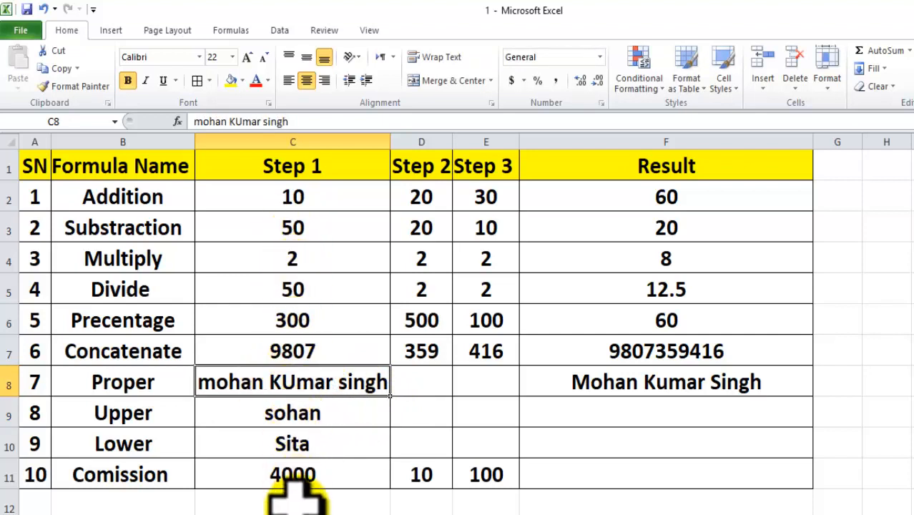
{"action": "left_click", "coordinate": [596, 387]}
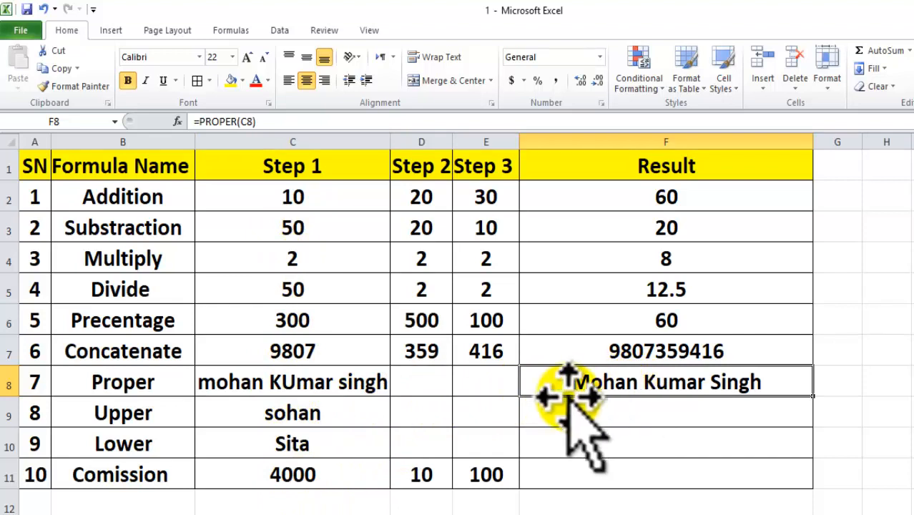
{"action": "left_click", "coordinate": [311, 379]}
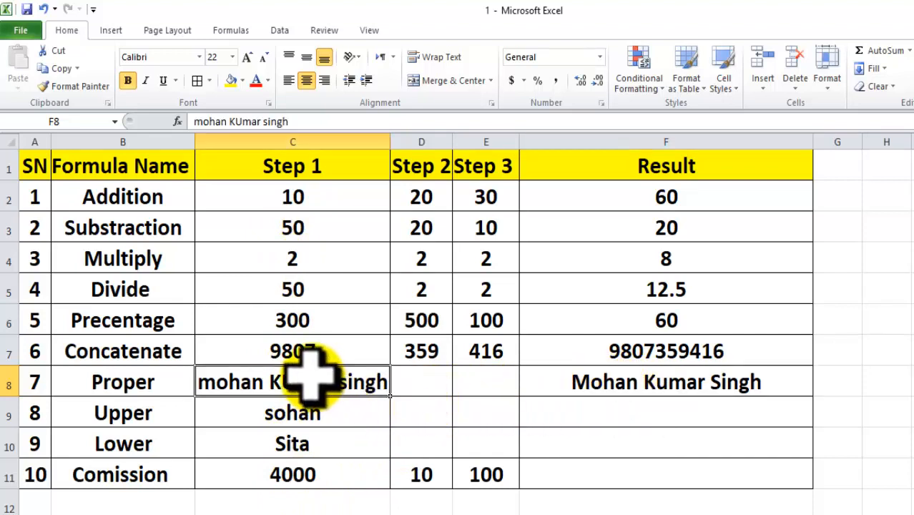
{"action": "left_click", "coordinate": [636, 383]}
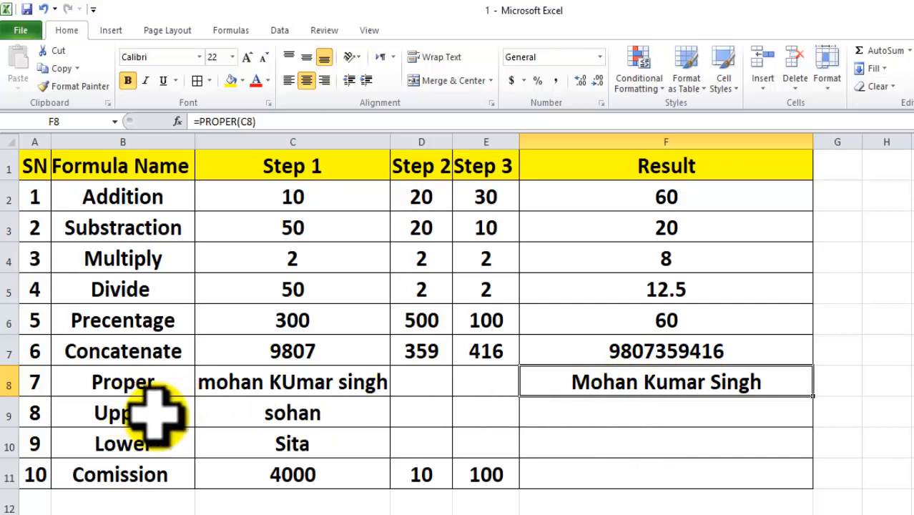
Convert the Upper row's Step 1 name to capitals in F9 with the formula =upper(C9)
{"action": "left_click", "coordinate": [538, 419]}
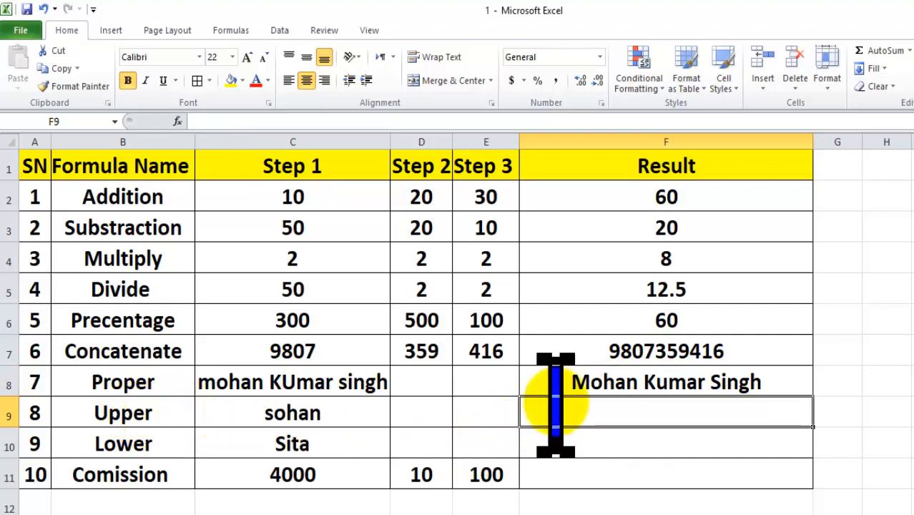
{"action": "type", "text": "=upper"}
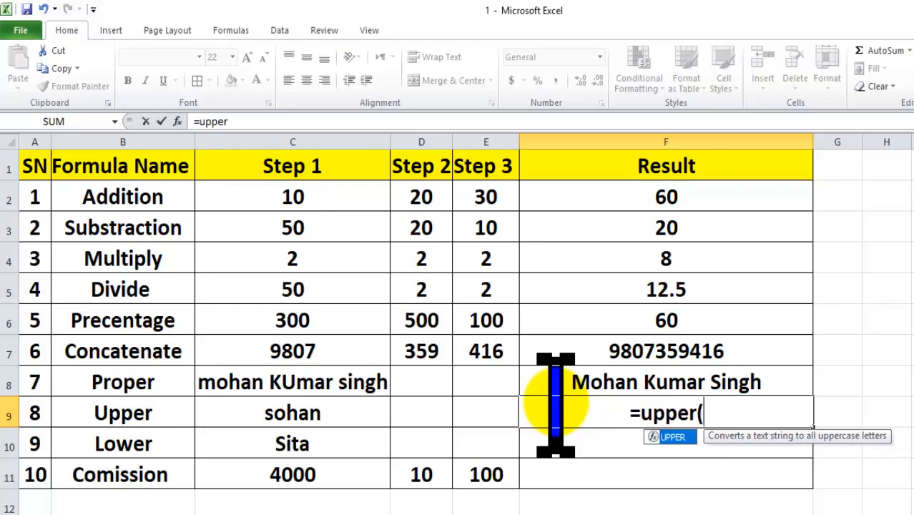
{"action": "type", "text": "("}
{"action": "left_click", "coordinate": [316, 405]}
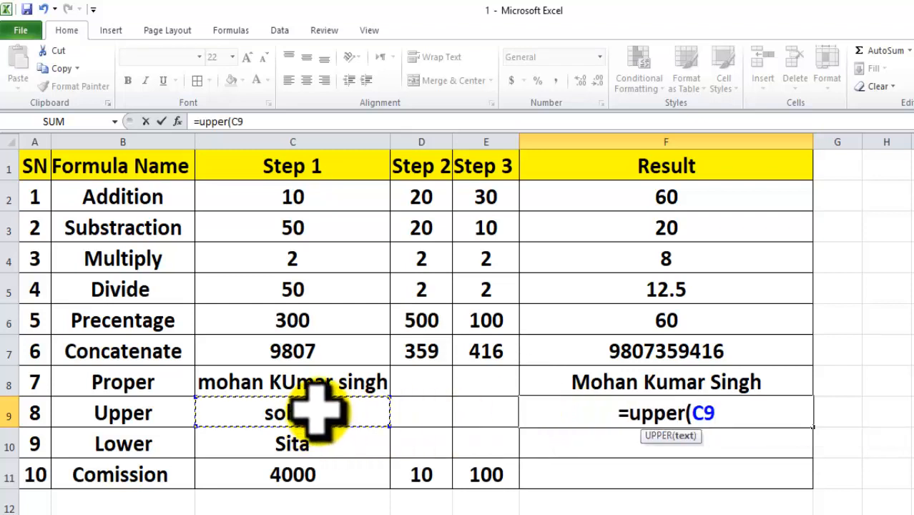
{"action": "type", "text": ")"}
{"action": "key", "text": "Return"}
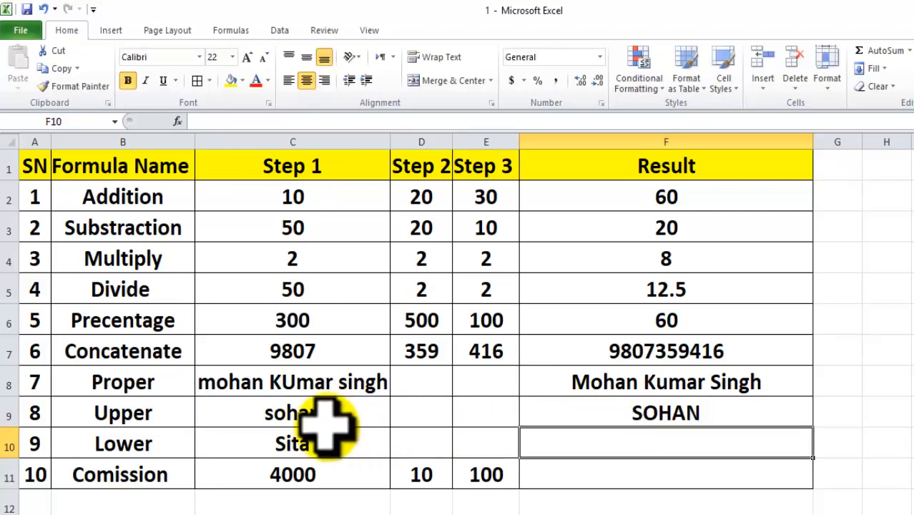
Convert the Lower row's Step 1 name to lowercase in F10 with the formula =lower(C10) and compare both cells
{"action": "type", "text": "=lower"}
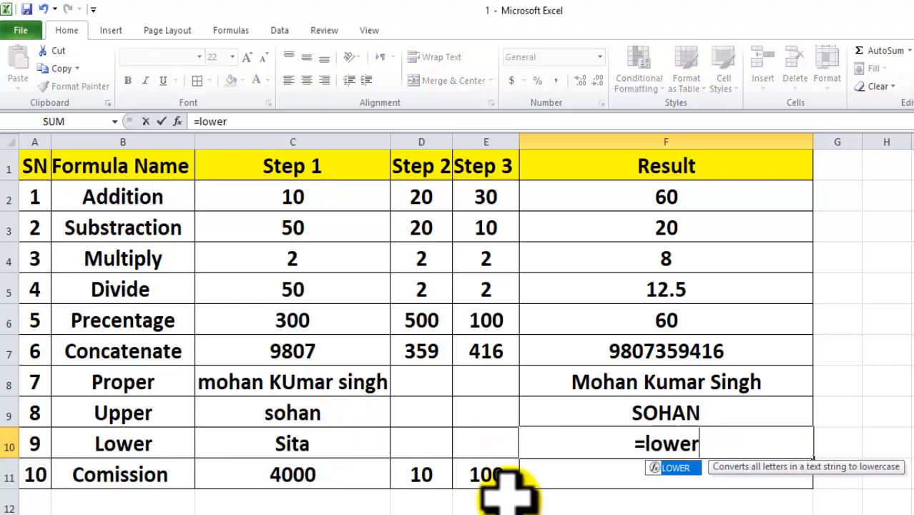
{"action": "type", "text": "("}
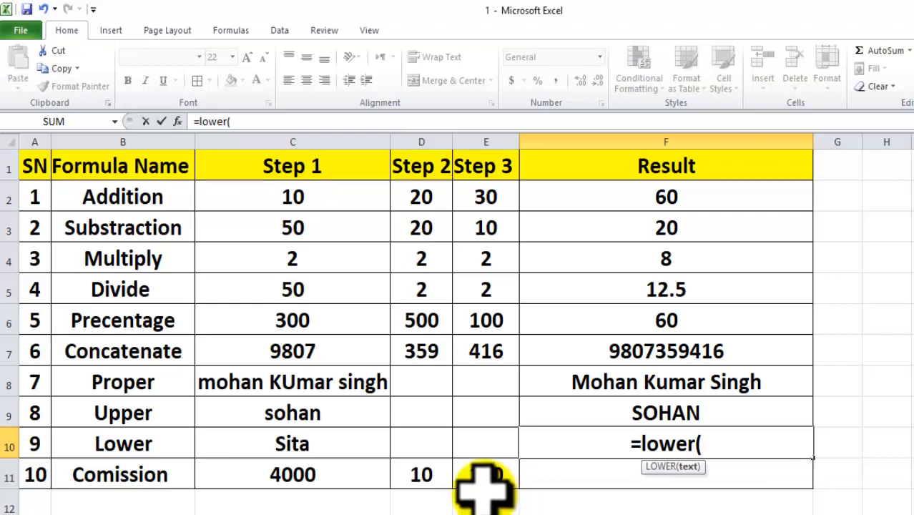
{"action": "left_click", "coordinate": [301, 440]}
{"action": "type", "text": ")"}
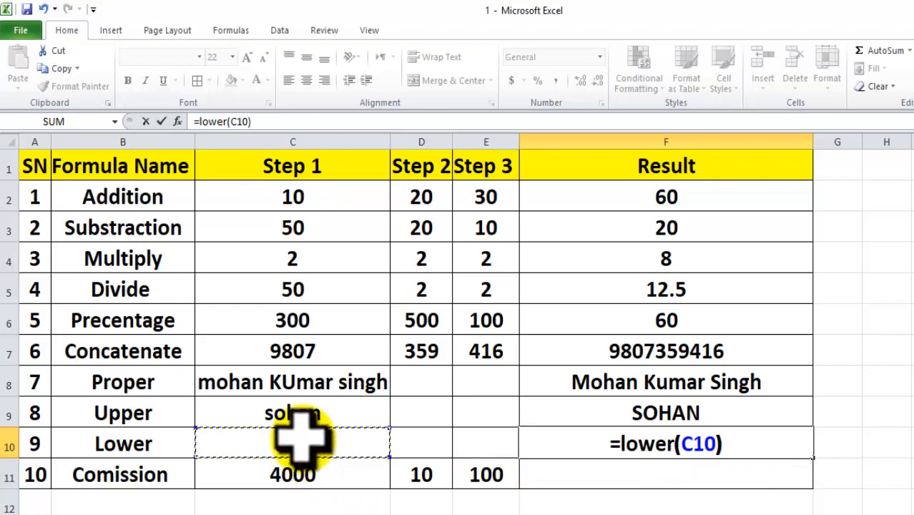
{"action": "key", "text": "Return"}
{"action": "left_click", "coordinate": [295, 447]}
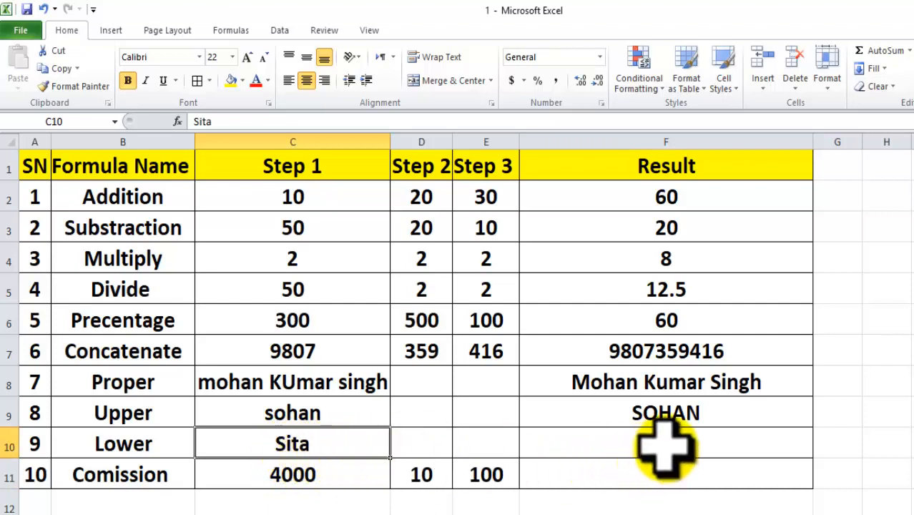
{"action": "left_click", "coordinate": [648, 436]}
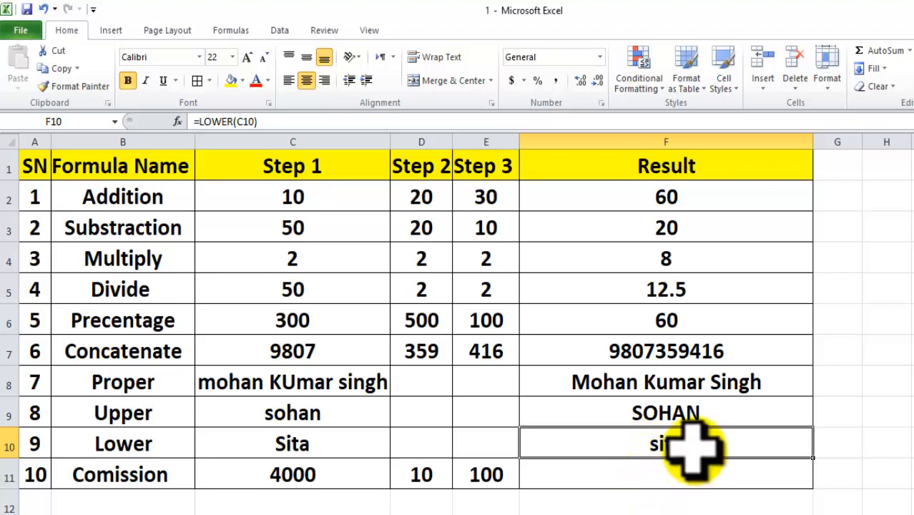
Test the lowercase formula by replacing the text in C10 with a capitalised first name followed by Techncal Guru
{"action": "left_click", "coordinate": [333, 440]}
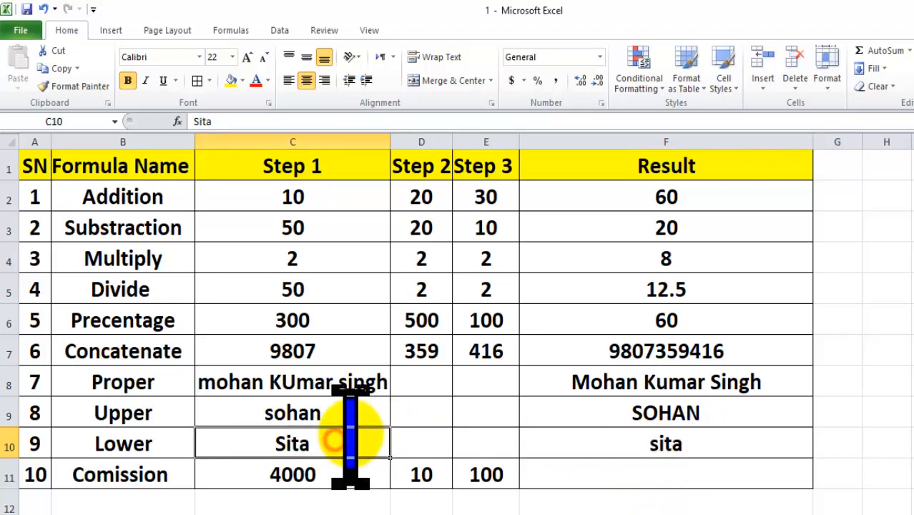
{"action": "type", "text": "w"}
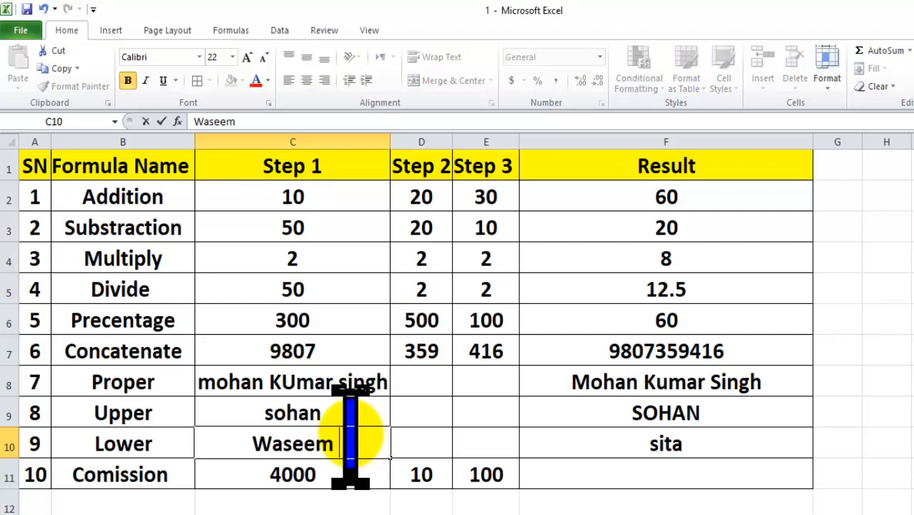
{"action": "type", "text": "aseem Techncal Guru"}
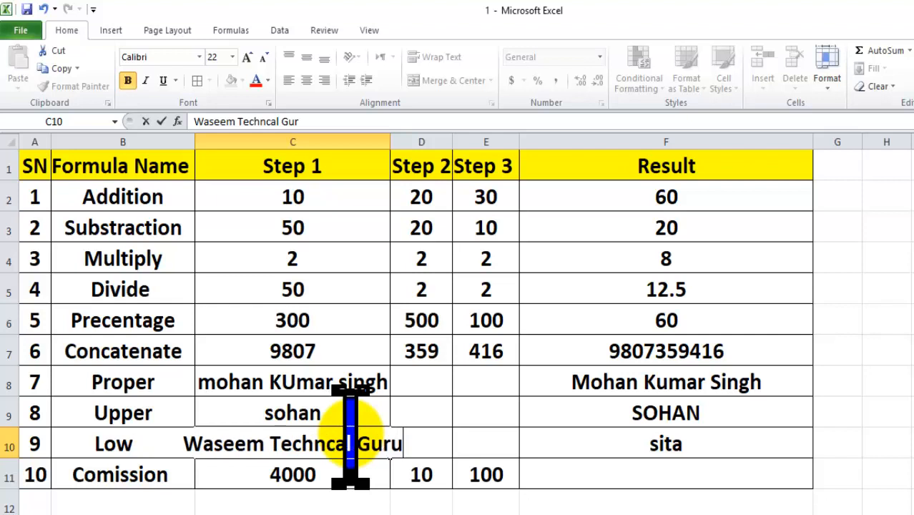
{"action": "key", "text": "Tab"}
Autofit the Step 1 column to the text in C10 and check the Lower row's result
{"action": "left_click", "coordinate": [350, 433]}
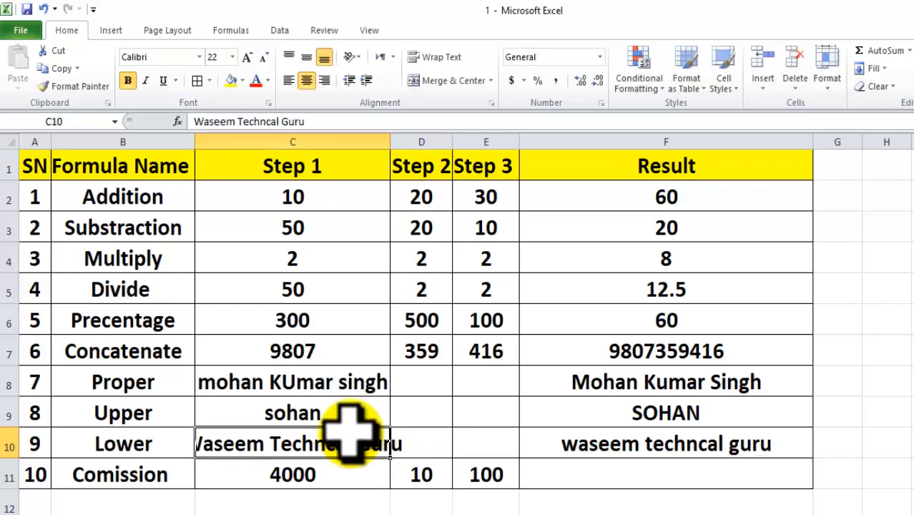
{"action": "key", "text": "alt+o"}
{"action": "key", "text": "c"}
{"action": "key", "text": "a"}
{"action": "key", "text": "Right"}
{"action": "key", "text": "Right"}
{"action": "key", "text": "Right"}
{"action": "key", "text": "Right"}
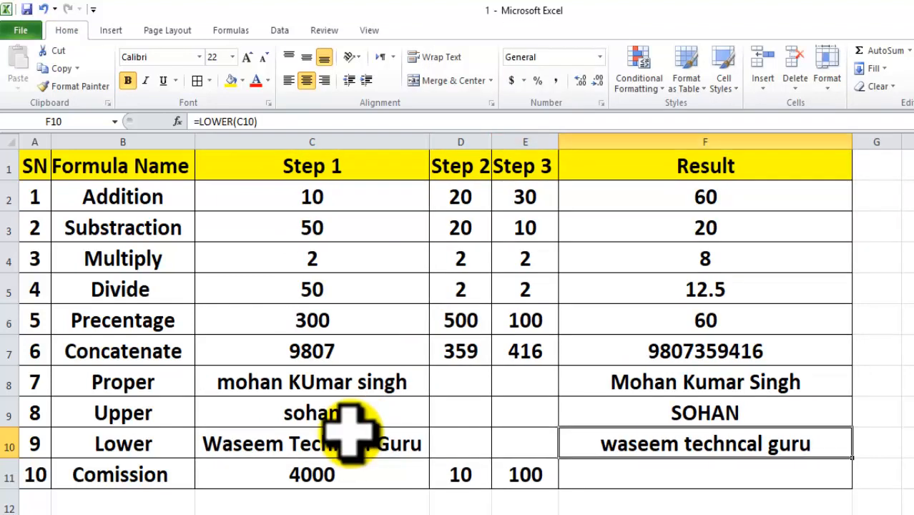
{"action": "key", "text": "Left"}
{"action": "key", "text": "Left"}
{"action": "key", "text": "Left"}
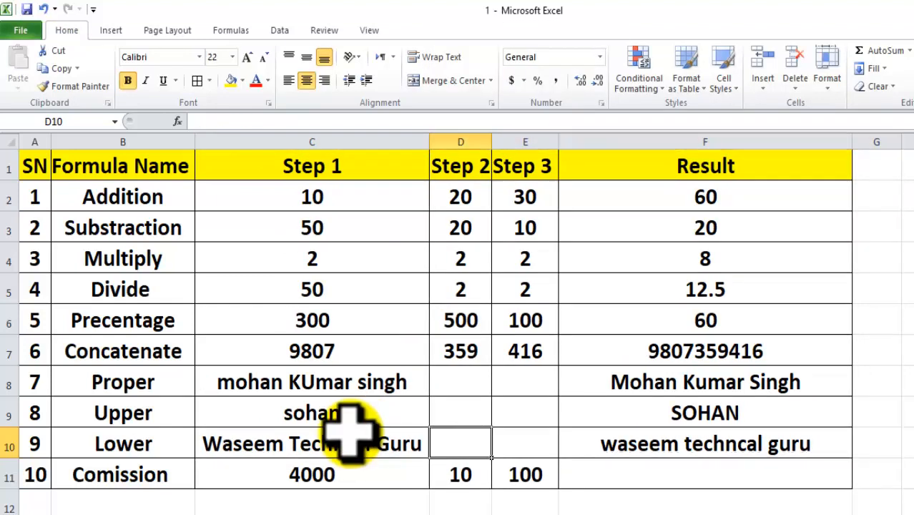
{"action": "key", "text": "Right"}
{"action": "key", "text": "Right"}
{"action": "key", "text": "Left"}
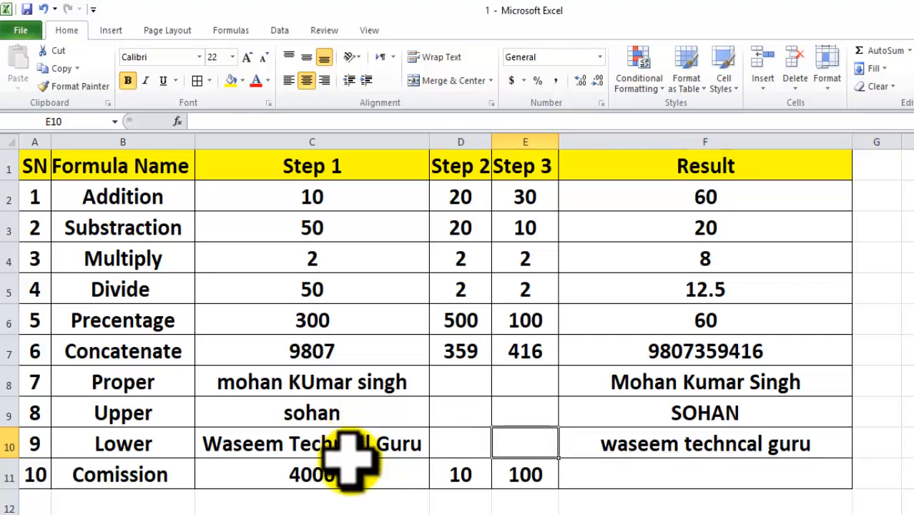
Calculate the commission in F11 with the formula =C11/E11*D11 from the row's three step values
{"action": "left_click", "coordinate": [601, 466]}
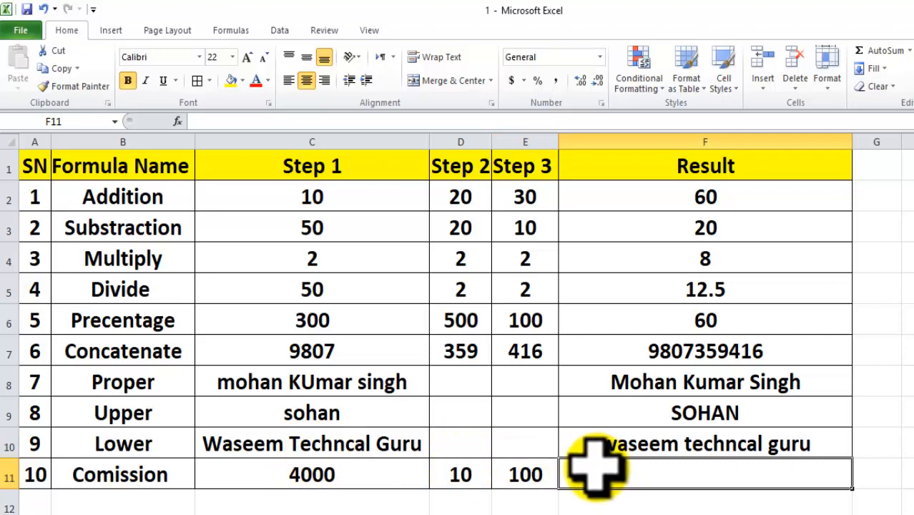
{"action": "left_click", "coordinate": [107, 475]}
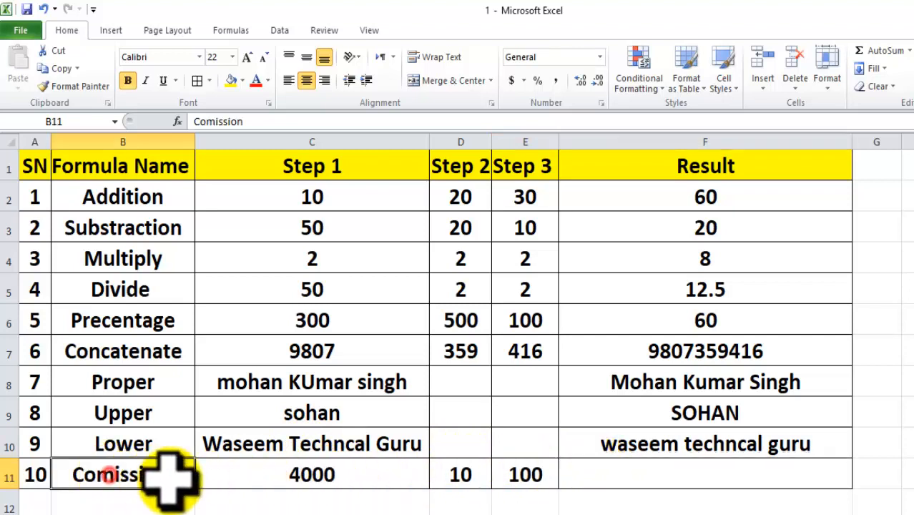
{"action": "left_click", "coordinate": [292, 478]}
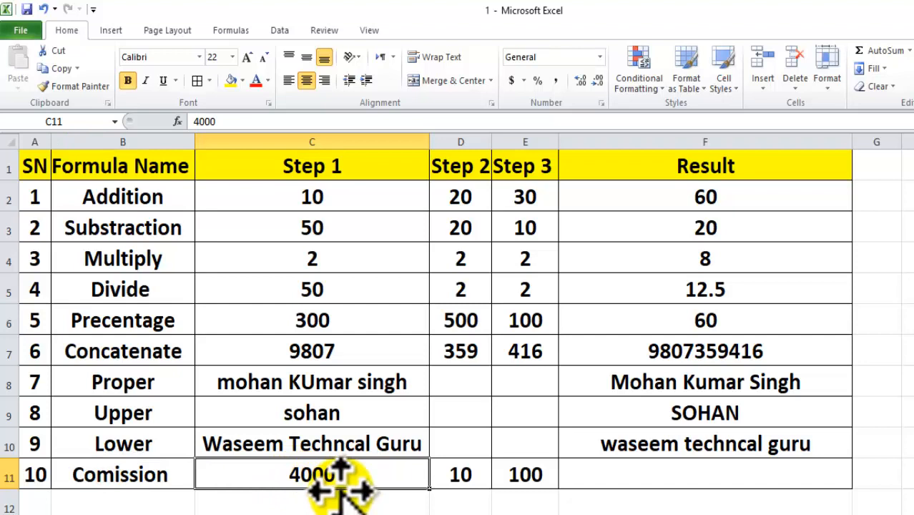
{"action": "left_click", "coordinate": [465, 475]}
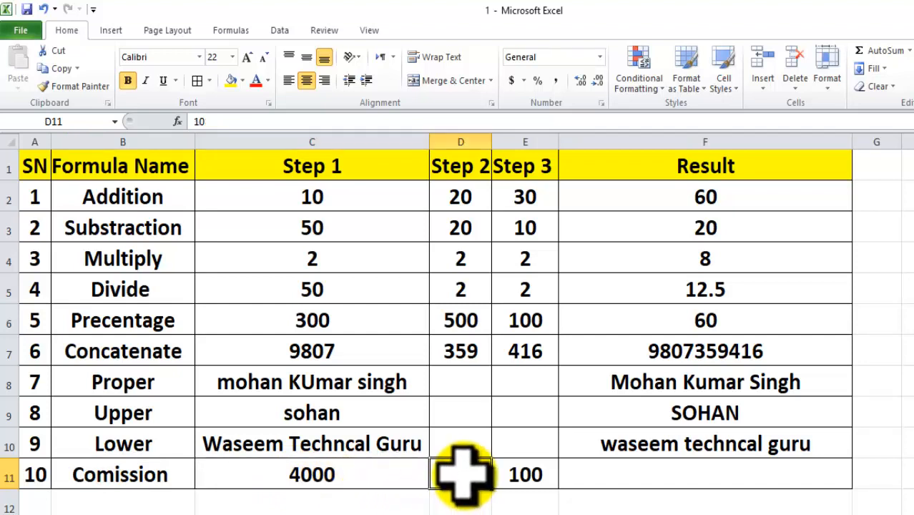
{"action": "left_click", "coordinate": [585, 474]}
{"action": "type", "text": "="}
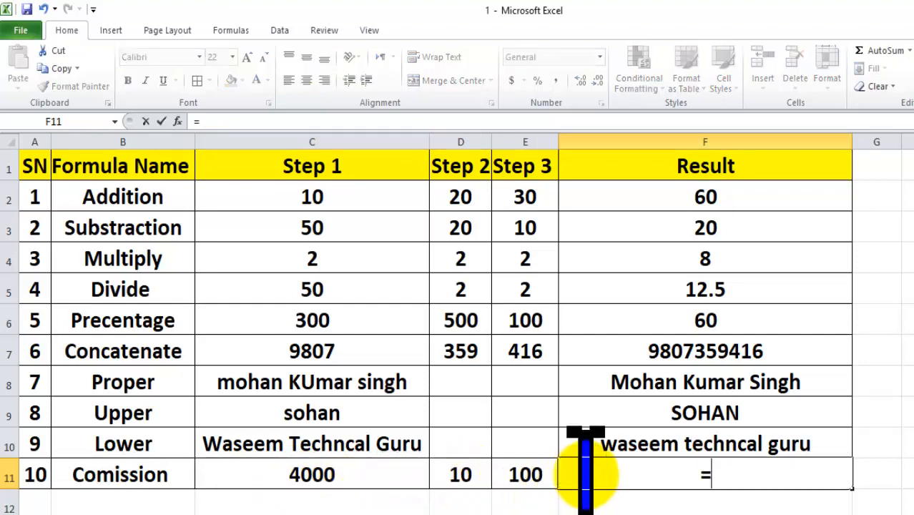
{"action": "left_click", "coordinate": [342, 475]}
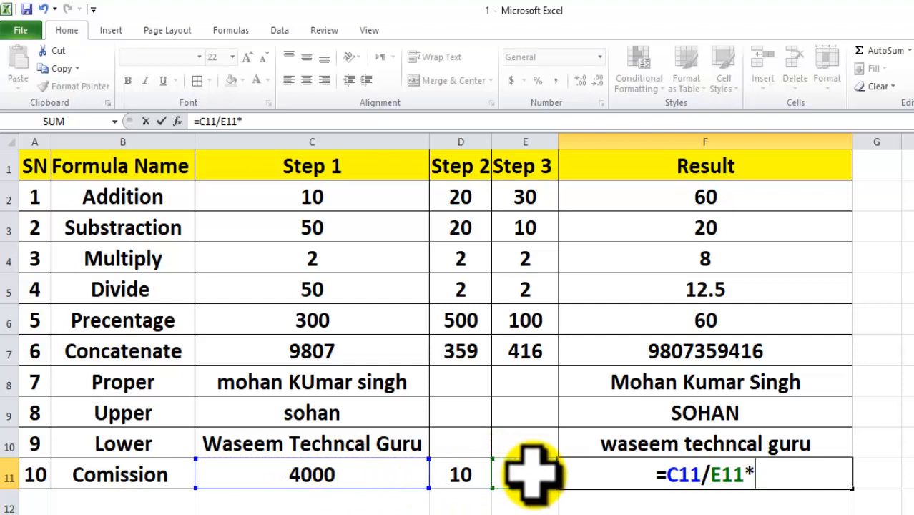
{"action": "left_click", "coordinate": [465, 474]}
{"action": "key", "text": "Return"}
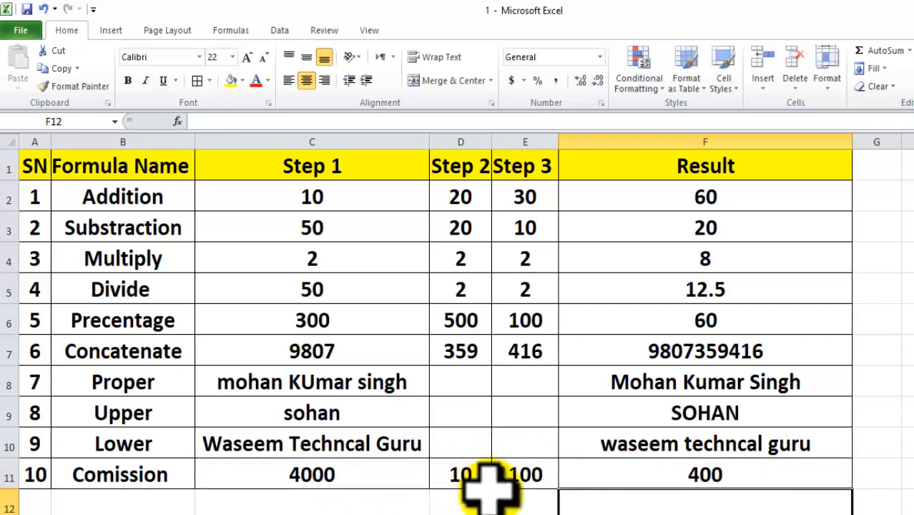
{"action": "left_click", "coordinate": [626, 474]}
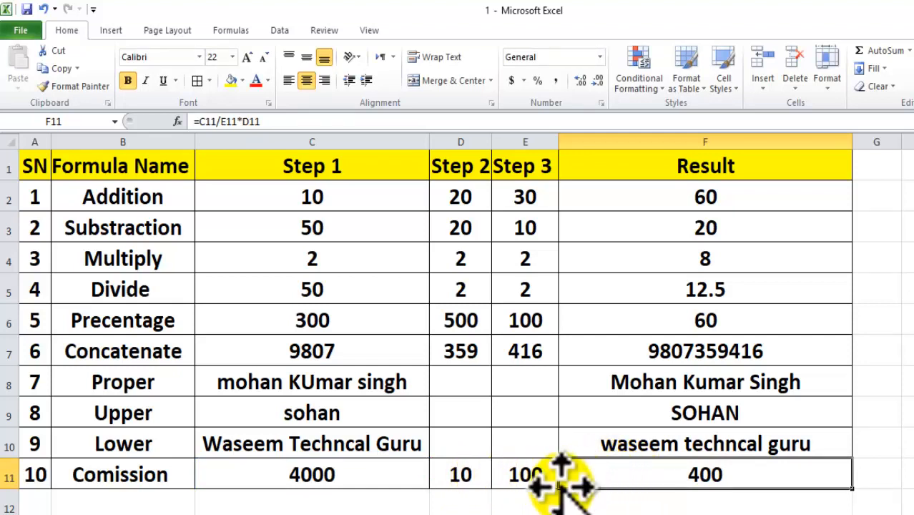
Test the commission formula by entering first 100 and finally 1000 as the Step 1 amount in C11
{"action": "left_click", "coordinate": [326, 469]}
{"action": "type", "text": "100"}
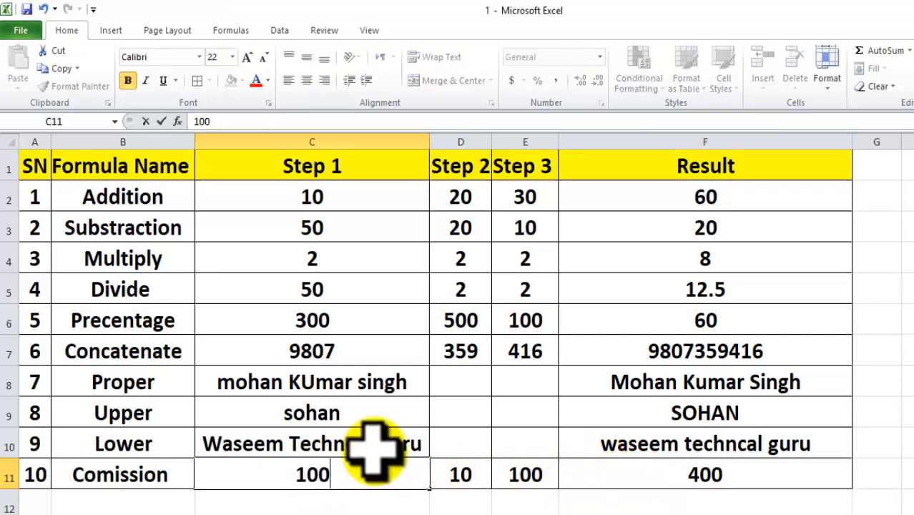
{"action": "key", "text": "Return"}
{"action": "key", "text": "Up"}
{"action": "type", "text": "10"}
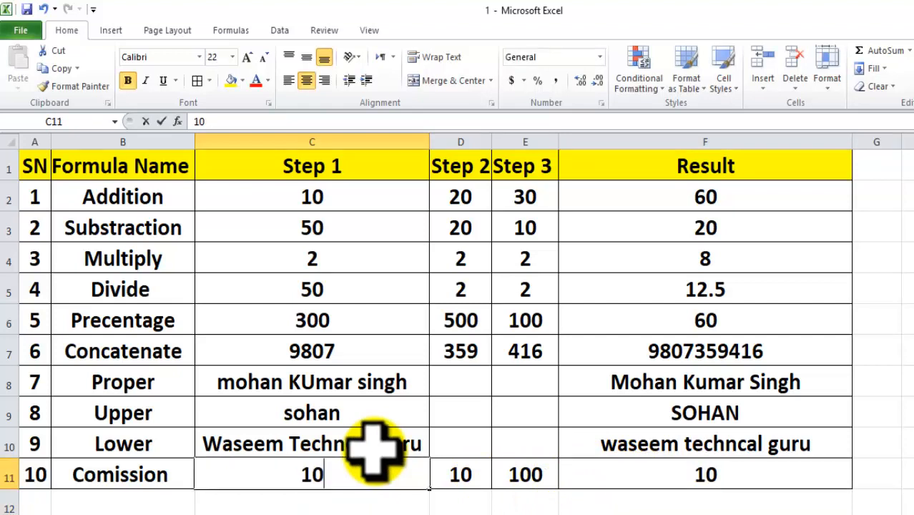
{"action": "type", "text": "00"}
{"action": "key", "text": "Return"}
{"action": "key", "text": "Up"}
{"action": "key", "text": "Right"}
{"action": "key", "text": "Right"}
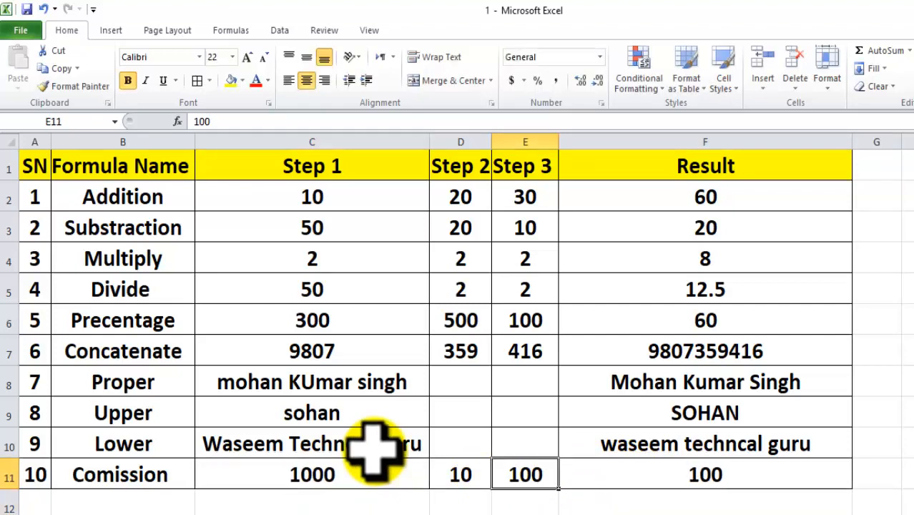
{"action": "key", "text": "Right"}
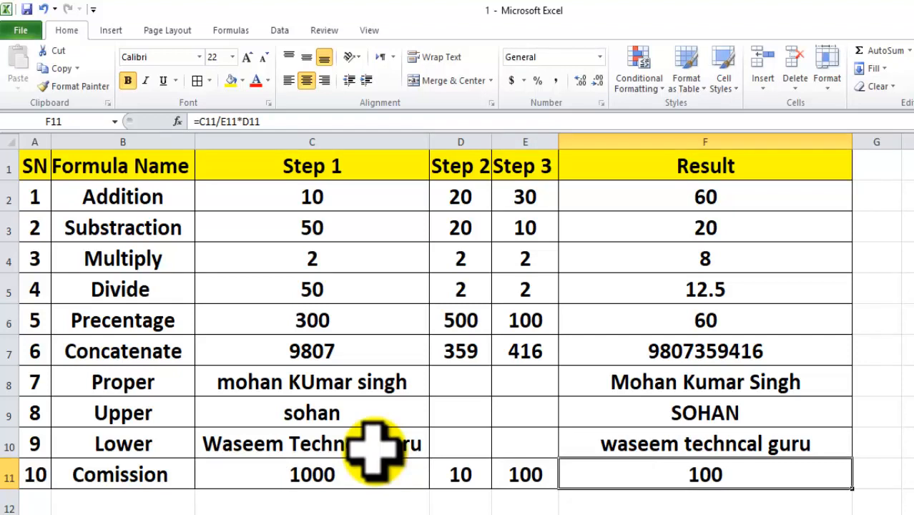
Review the commission row's step values and the Result column's formulas from the Upper row up to the Divide row
{"action": "key", "text": "Left"}
{"action": "key", "text": "Left"}
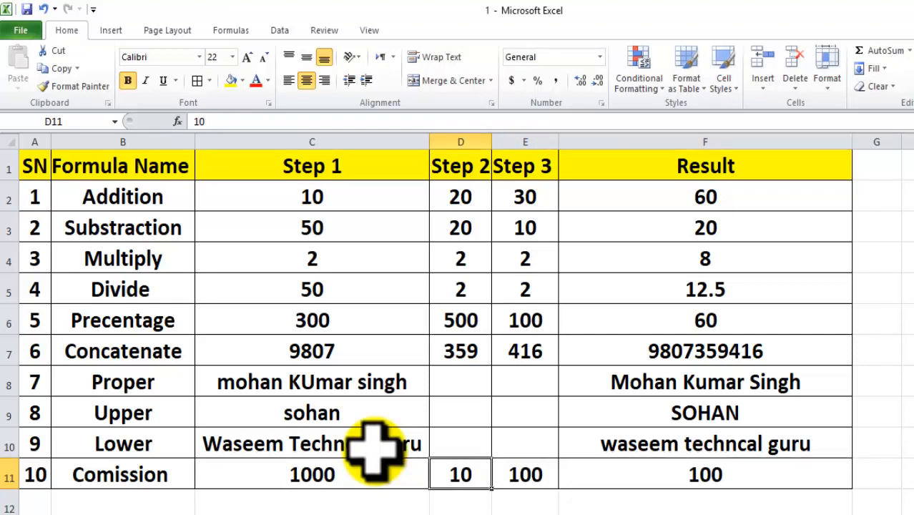
{"action": "key", "text": "Right"}
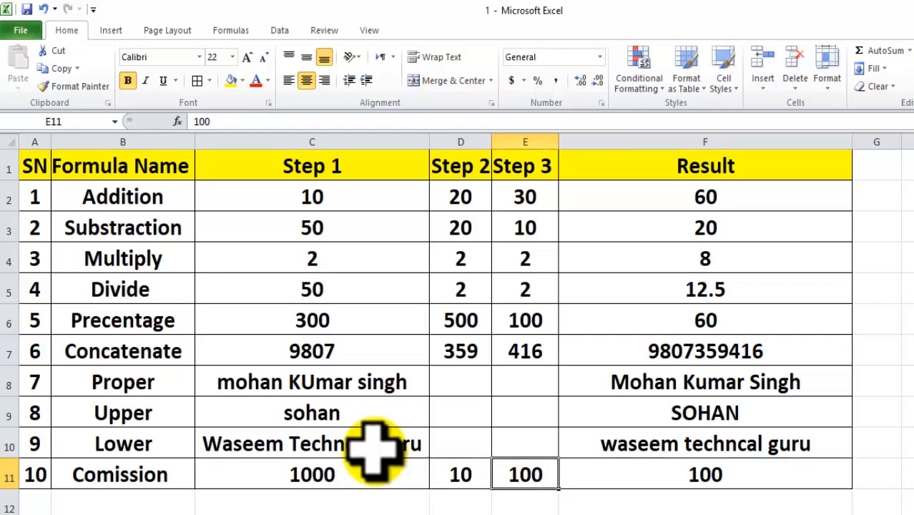
{"action": "key", "text": "Up"}
{"action": "key", "text": "Up"}
{"action": "key", "text": "Up"}
{"action": "key", "text": "Right"}
{"action": "key", "text": "Right"}
{"action": "key", "text": "Left"}
{"action": "key", "text": "Up"}
{"action": "key", "text": "Up"}
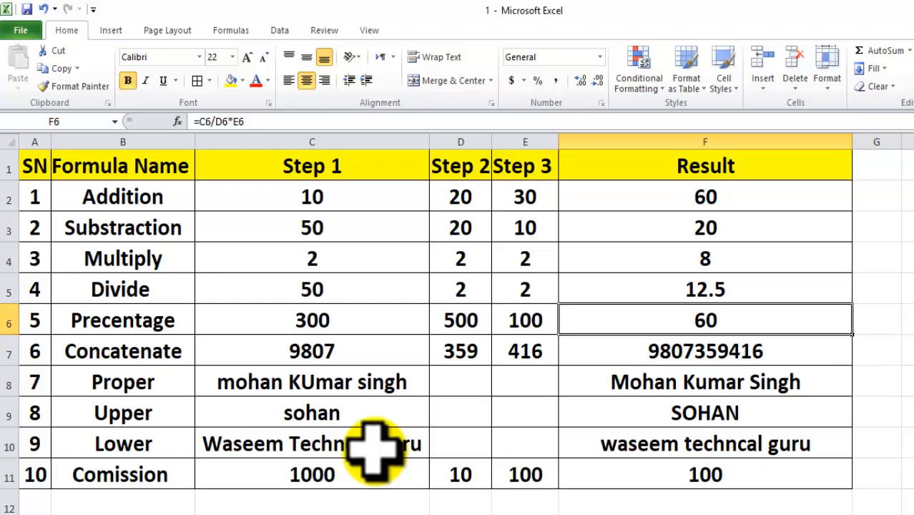
{"action": "key", "text": "Up"}
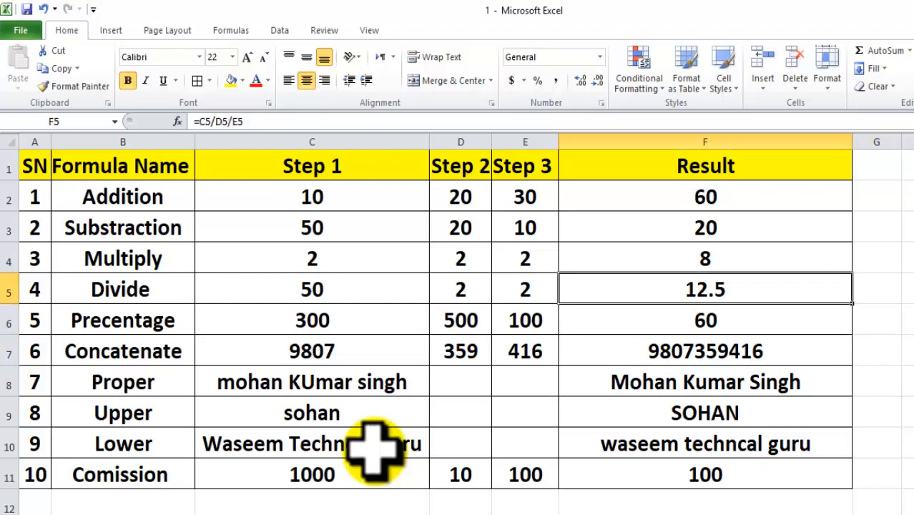